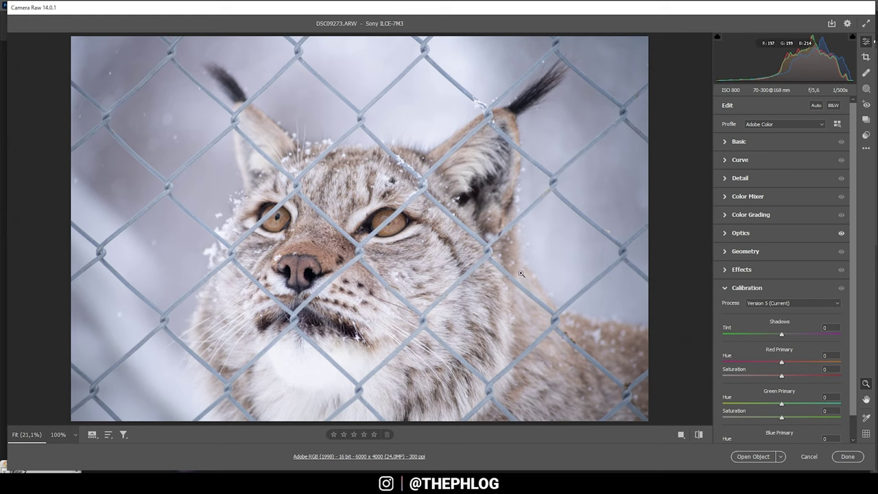
Change the raw photo's profile from Adobe Color to Adobe Landscape
{"action": "left_click", "coordinate": [769, 126]}
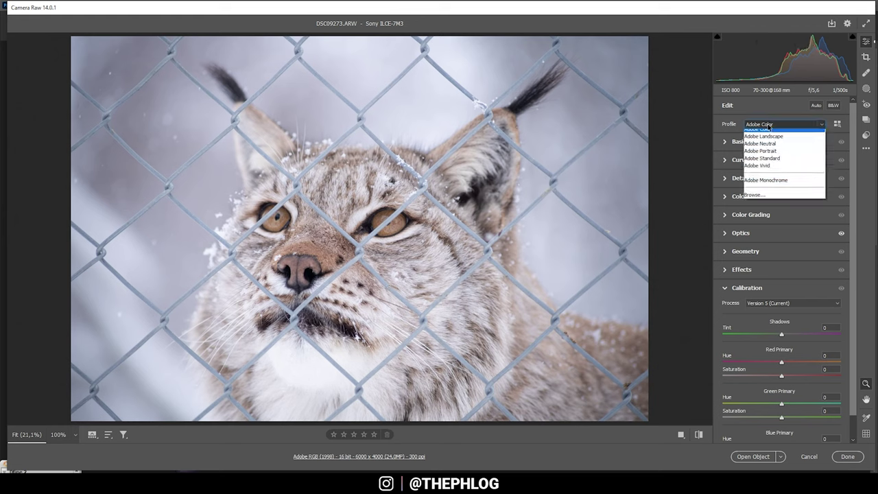
{"action": "left_click", "coordinate": [769, 142]}
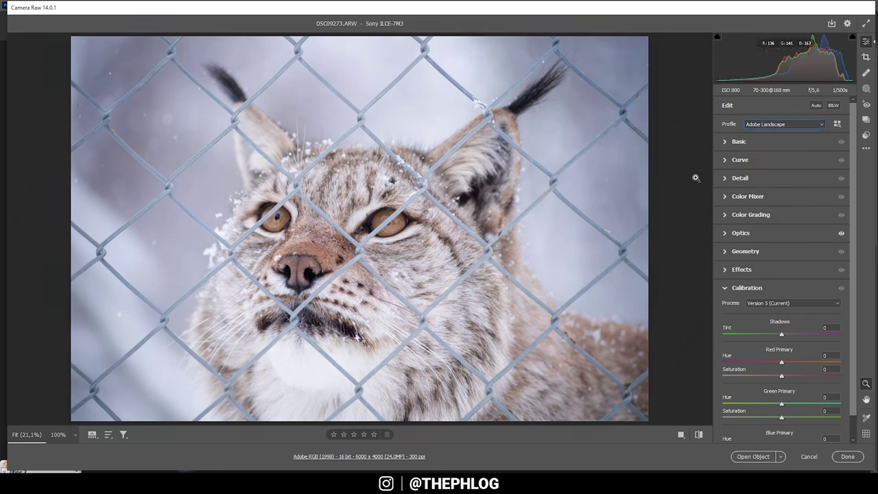
Expand the Basic panel and warm the white balance Temperature to 5750
{"action": "left_click", "coordinate": [725, 142]}
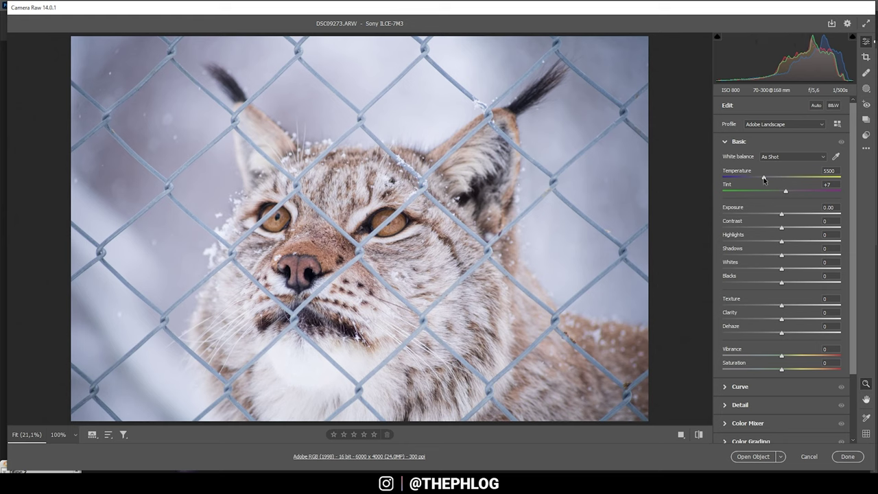
{"action": "left_click_drag", "start_coordinate": [764, 179], "coordinate": [765, 180]}
{"action": "left_click_drag", "start_coordinate": [765, 180], "coordinate": [767, 180]}
{"action": "left_click_drag", "start_coordinate": [767, 181], "coordinate": [767, 180]}
{"action": "left_click_drag", "start_coordinate": [767, 179], "coordinate": [767, 179]}
Set Highlights to -58, Shadows to -18 and Blacks to +9
{"action": "left_click_drag", "start_coordinate": [781, 244], "coordinate": [747, 242]}
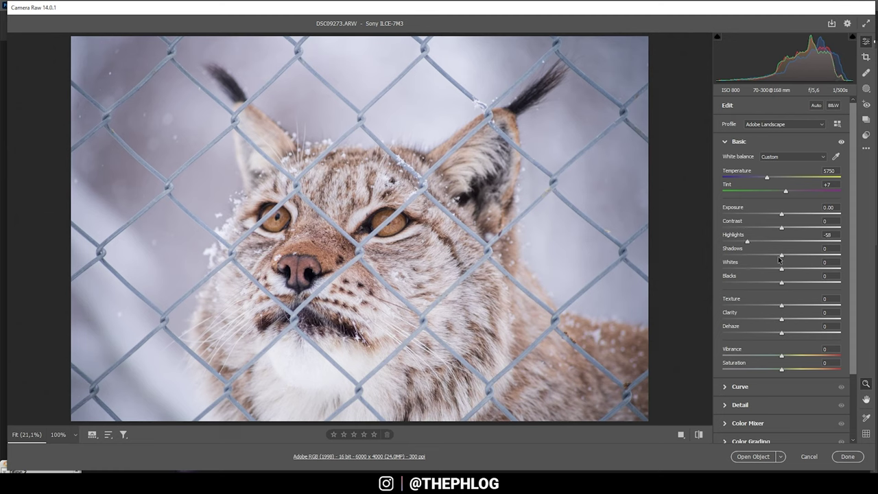
{"action": "left_click_drag", "start_coordinate": [781, 256], "coordinate": [771, 255]}
{"action": "left_click_drag", "start_coordinate": [782, 283], "coordinate": [788, 287]}
Add Texture +17 and Clarity +5 to sharpen the fur detail
{"action": "left_click", "coordinate": [787, 284]}
{"action": "left_click_drag", "start_coordinate": [781, 307], "coordinate": [792, 308]}
{"action": "left_click_drag", "start_coordinate": [783, 321], "coordinate": [785, 321]}
Raise Vibrance to +16 and Saturation to +6
{"action": "left_click_drag", "start_coordinate": [782, 356], "coordinate": [788, 360]}
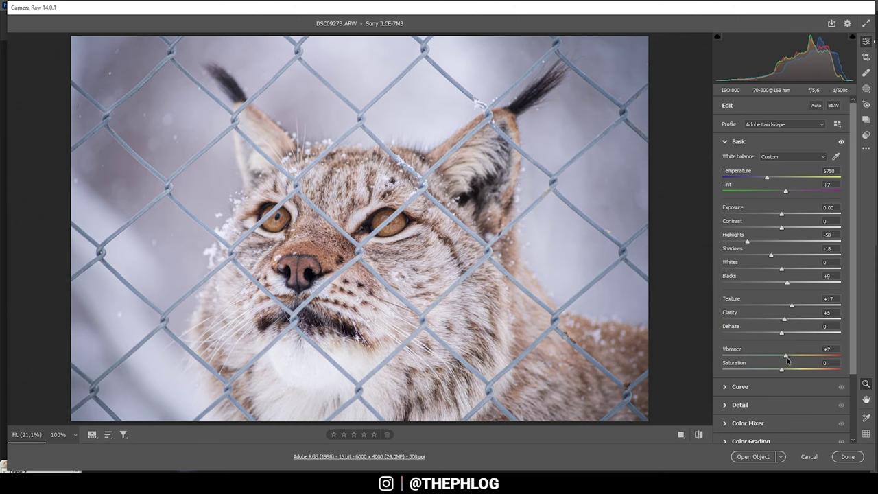
{"action": "left_click_drag", "start_coordinate": [788, 361], "coordinate": [795, 364]}
{"action": "left_click_drag", "start_coordinate": [783, 371], "coordinate": [787, 372]}
{"action": "left_click", "coordinate": [700, 435]}
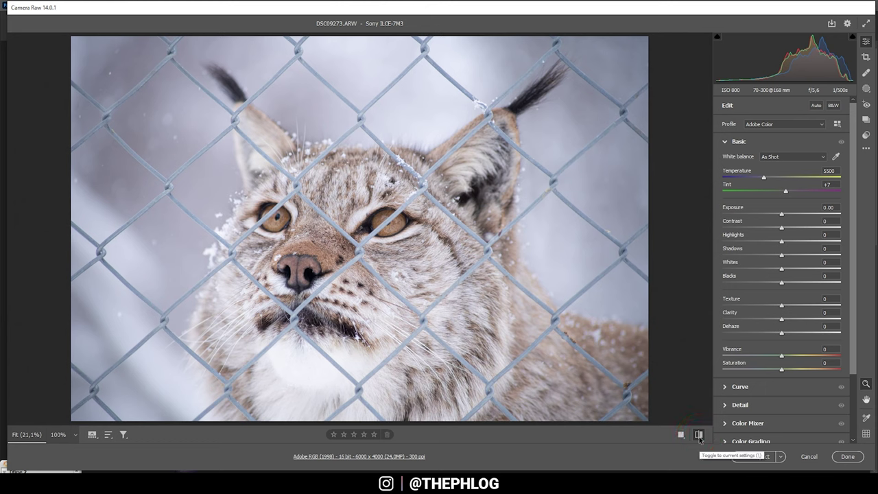
{"action": "left_click", "coordinate": [699, 436]}
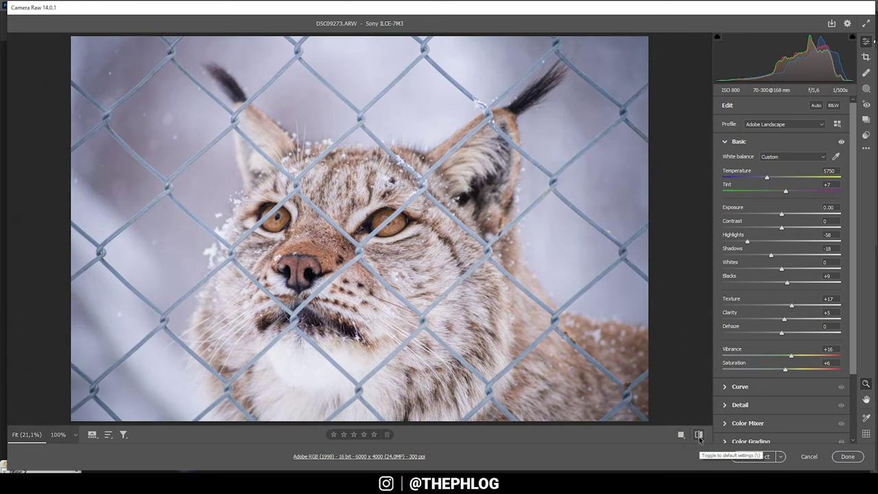
{"action": "left_click", "coordinate": [700, 435]}
{"action": "left_click", "coordinate": [699, 435]}
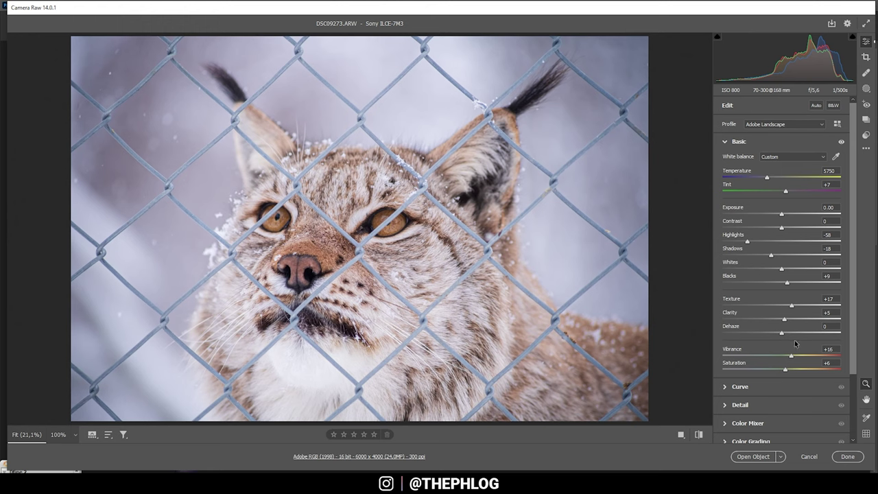
In the Color Mixer's Hue tab, set Yellows to -100 and Reds to +26
{"action": "scroll", "coordinate": [786, 343], "scroll_direction": "down", "scroll_amount": 3}
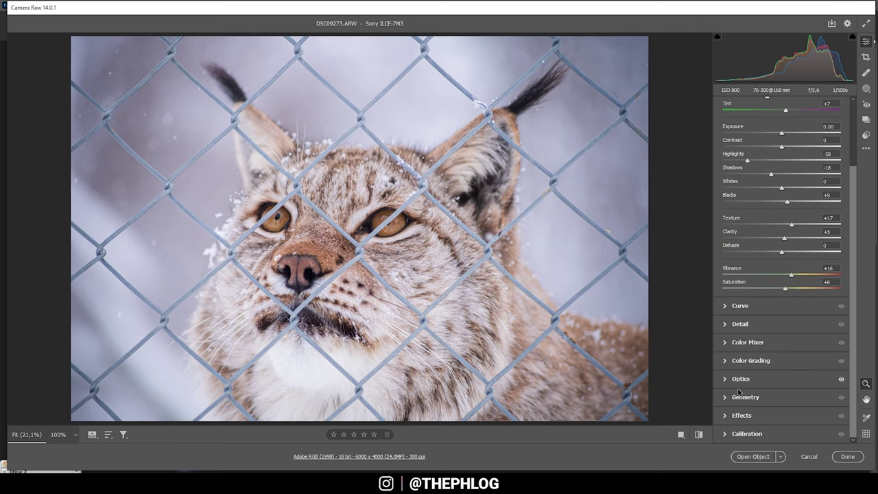
{"action": "left_click", "coordinate": [754, 346]}
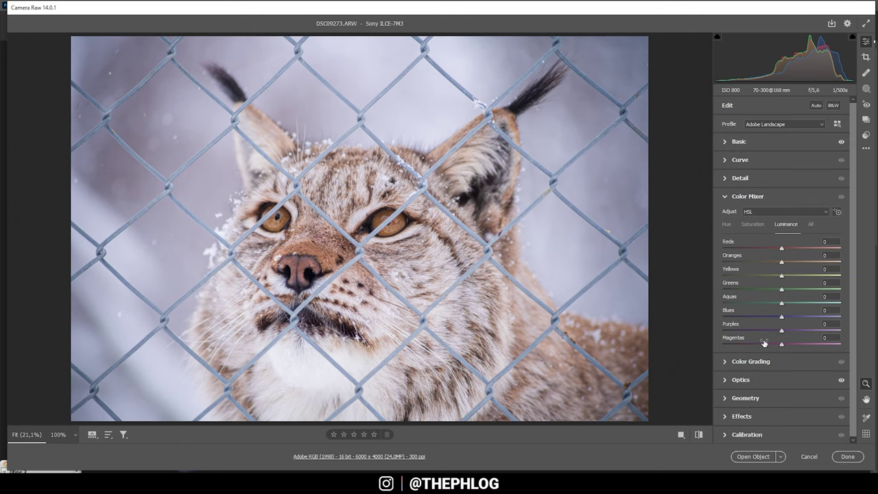
{"action": "left_click", "coordinate": [728, 226]}
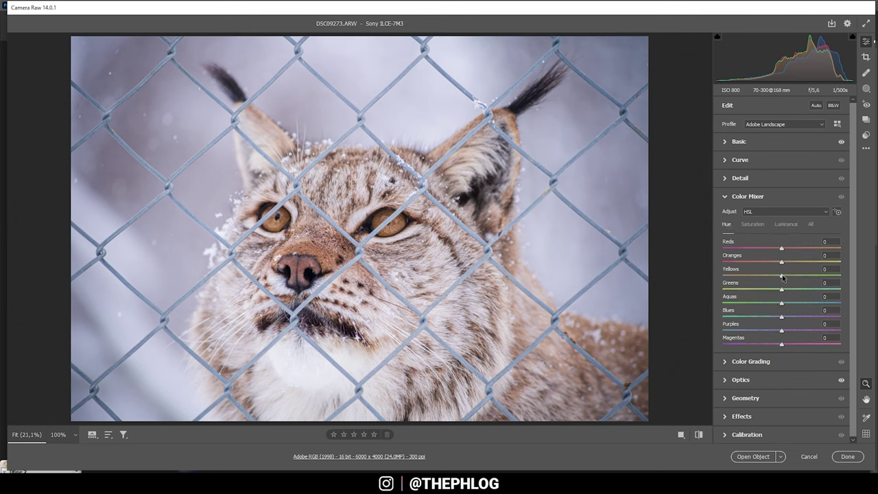
{"action": "left_click_drag", "start_coordinate": [782, 276], "coordinate": [676, 268]}
{"action": "left_click_drag", "start_coordinate": [782, 250], "coordinate": [796, 251]}
{"action": "left_click", "coordinate": [752, 225]}
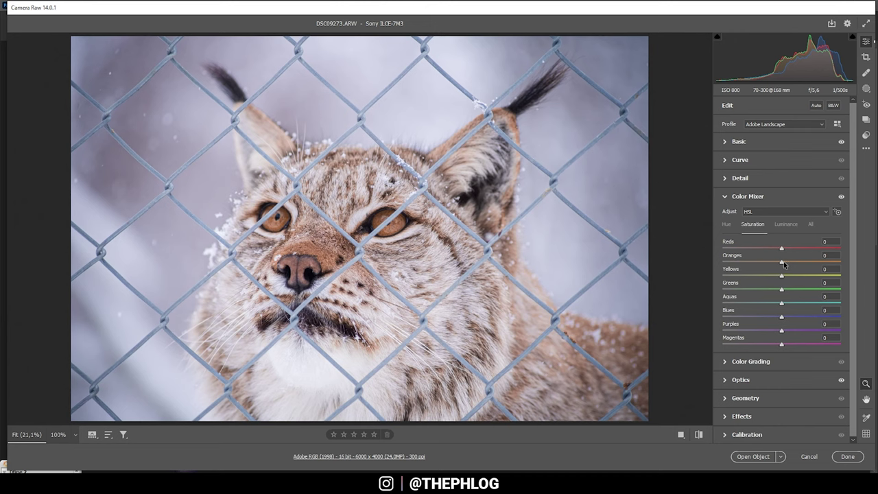
Raise saturation of Oranges to +29, Yellows to +22 and Blues to +22
{"action": "left_click_drag", "start_coordinate": [783, 263], "coordinate": [797, 265]}
{"action": "left_click_drag", "start_coordinate": [782, 276], "coordinate": [794, 277]}
{"action": "left_click_drag", "start_coordinate": [782, 318], "coordinate": [795, 319]}
Brighten the Oranges luminance to +17, then preview the default settings
{"action": "left_click", "coordinate": [787, 225]}
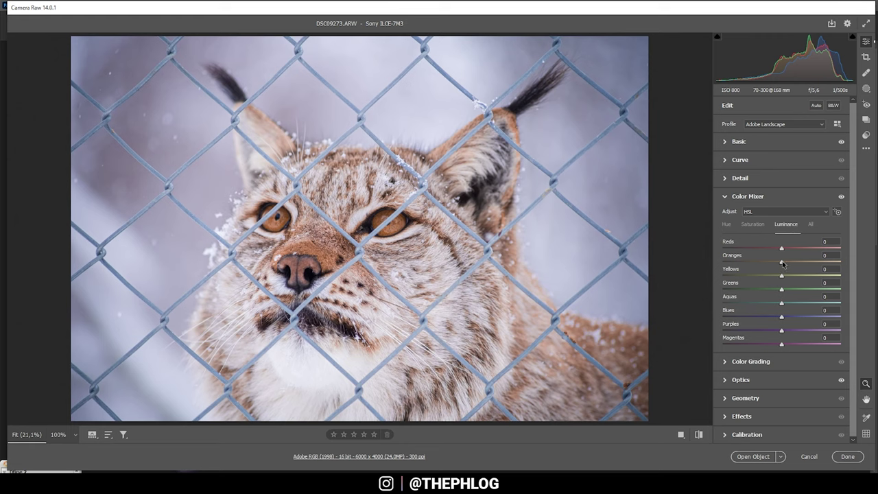
{"action": "left_click_drag", "start_coordinate": [782, 261], "coordinate": [787, 263]}
{"action": "left_click_drag", "start_coordinate": [790, 264], "coordinate": [792, 264]}
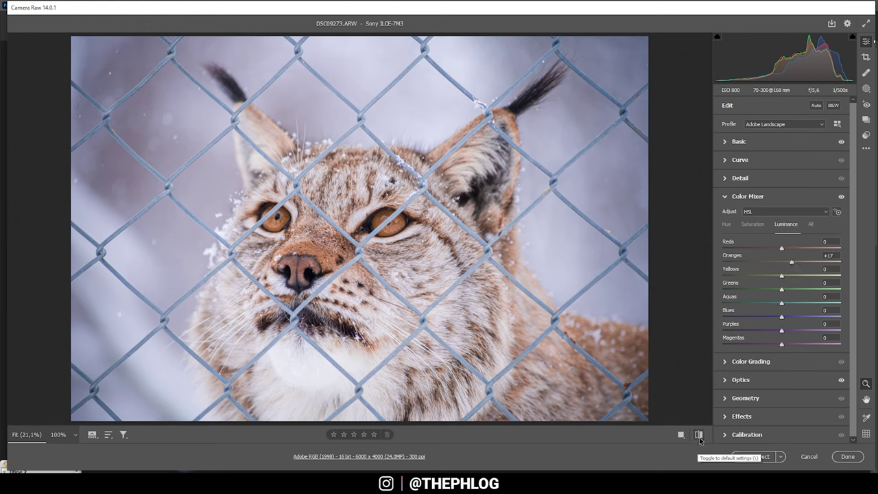
{"action": "left_click", "coordinate": [700, 438]}
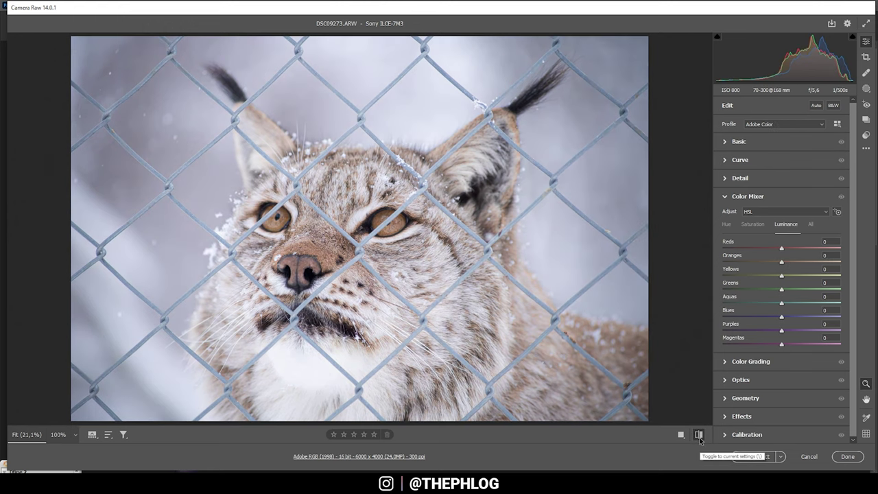
Toggle between the default settings and the edited look to compare them
{"action": "left_click", "coordinate": [700, 437]}
{"action": "left_click", "coordinate": [700, 438]}
{"action": "left_click", "coordinate": [700, 438]}
{"action": "left_click", "coordinate": [700, 438]}
{"action": "left_click", "coordinate": [700, 438]}
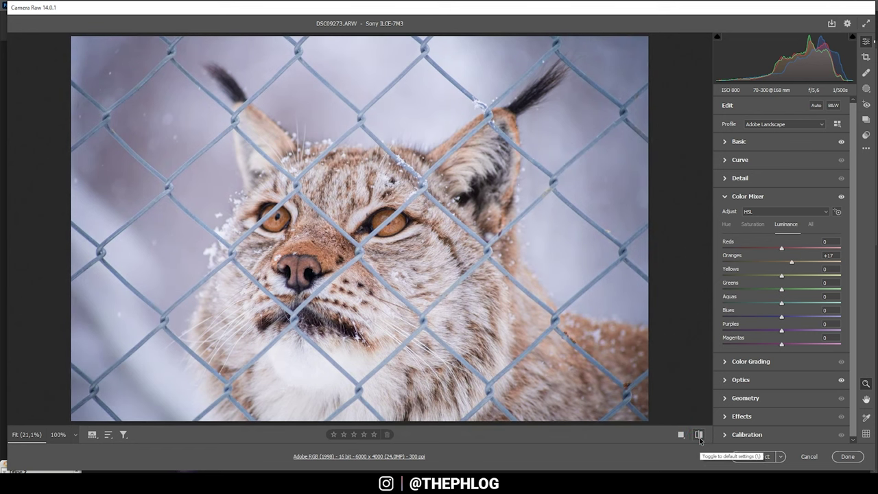
{"action": "left_click", "coordinate": [700, 438]}
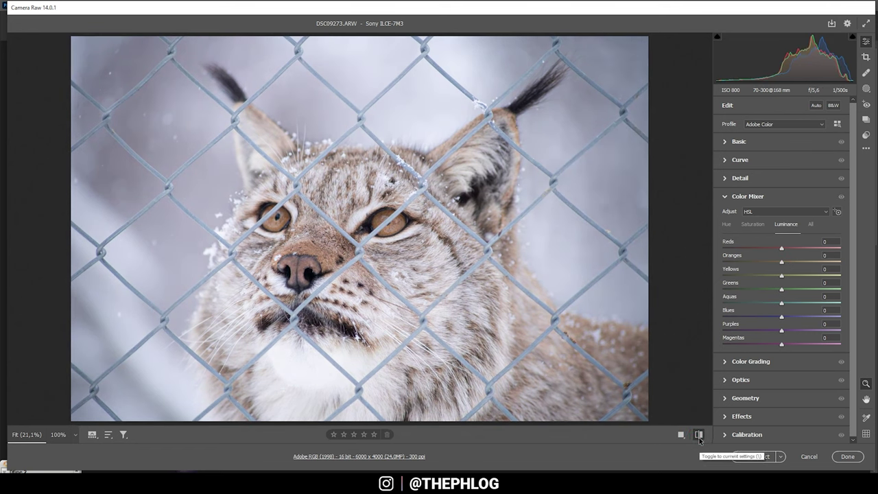
{"action": "left_click", "coordinate": [700, 438]}
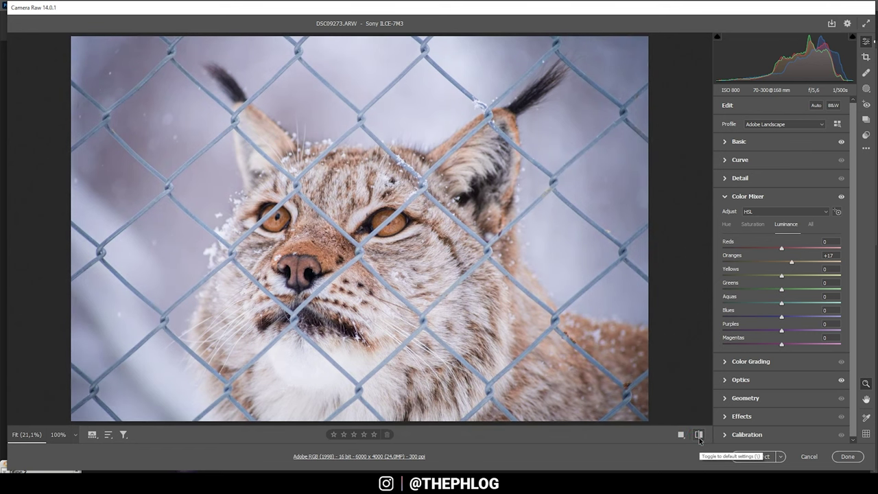
Set the Purples hue to -100 to make the snowy background bluer
{"action": "left_click", "coordinate": [727, 224]}
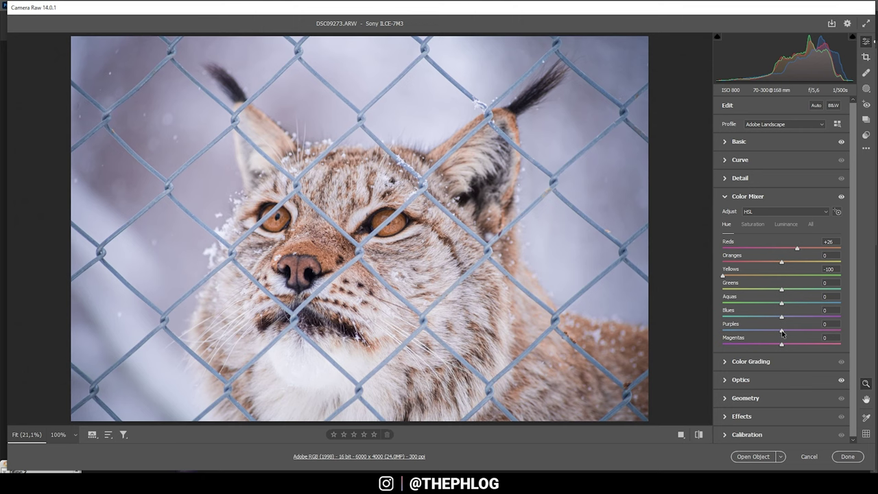
{"action": "left_click_drag", "start_coordinate": [782, 331], "coordinate": [687, 328]}
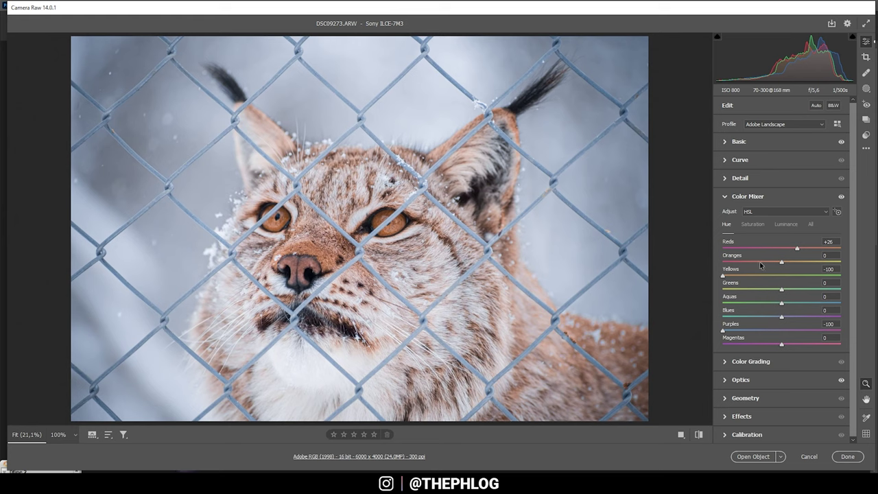
{"action": "left_click", "coordinate": [751, 361]}
Tint the colour-grading midtones toward blue with a slight saturation boost
{"action": "mouse_move", "coordinate": [770, 217]}
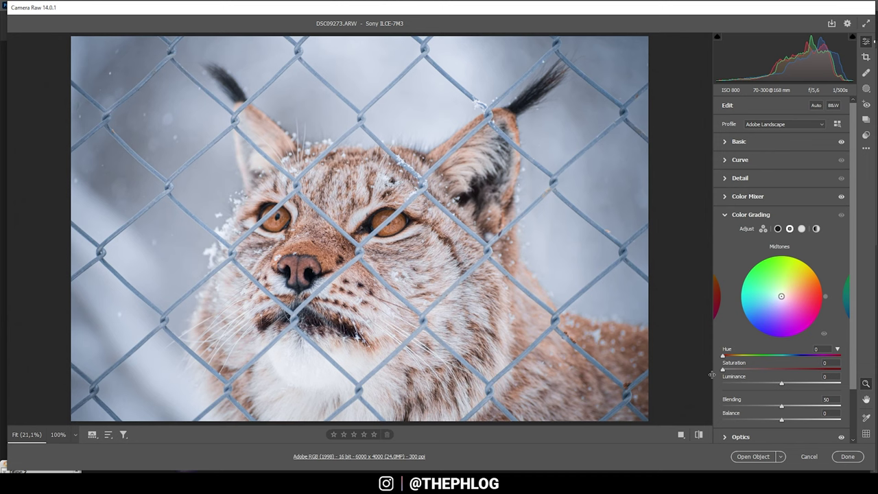
{"action": "left_click_drag", "start_coordinate": [723, 358], "coordinate": [797, 361]}
{"action": "left_click_drag", "start_coordinate": [722, 371], "coordinate": [731, 371]}
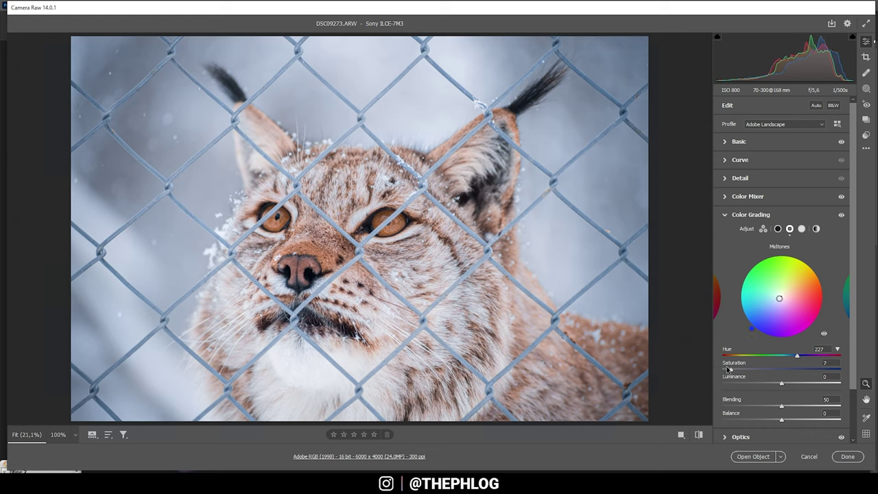
{"action": "left_click", "coordinate": [730, 215]}
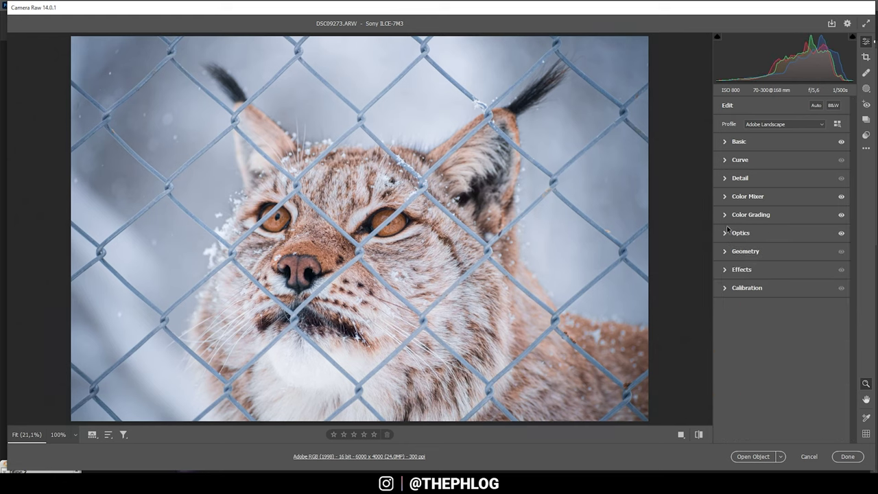
In Calibration, set Blue Primary Hue to -10 and Saturation to +13
{"action": "left_click", "coordinate": [729, 288]}
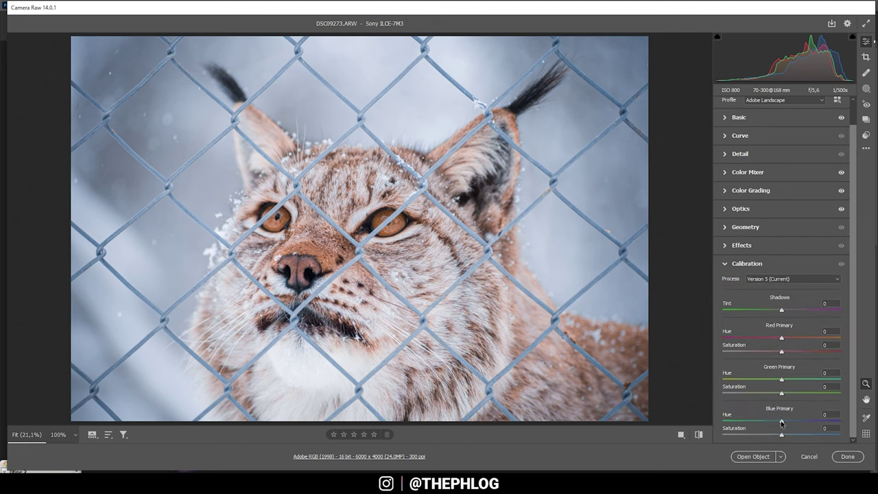
{"action": "left_click_drag", "start_coordinate": [781, 421], "coordinate": [774, 425]}
{"action": "left_click_drag", "start_coordinate": [772, 424], "coordinate": [776, 425]}
{"action": "left_click", "coordinate": [776, 423]}
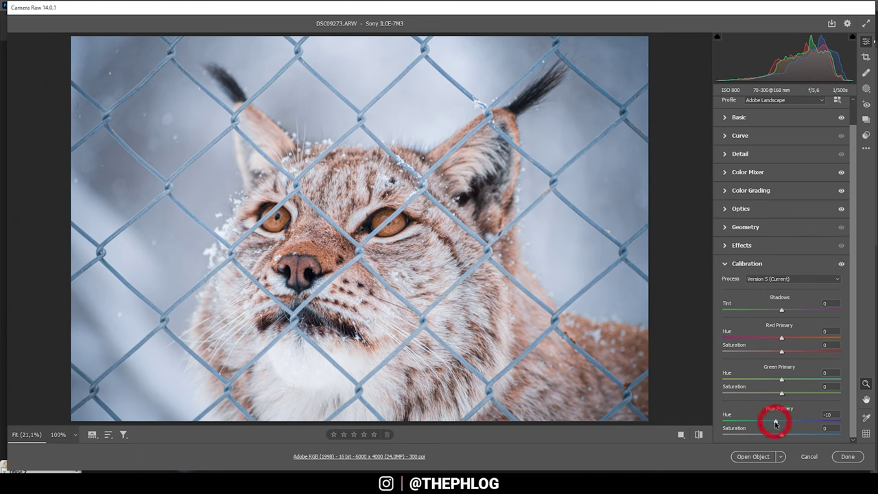
{"action": "left_click_drag", "start_coordinate": [782, 436], "coordinate": [790, 437]}
{"action": "left_click", "coordinate": [842, 266]}
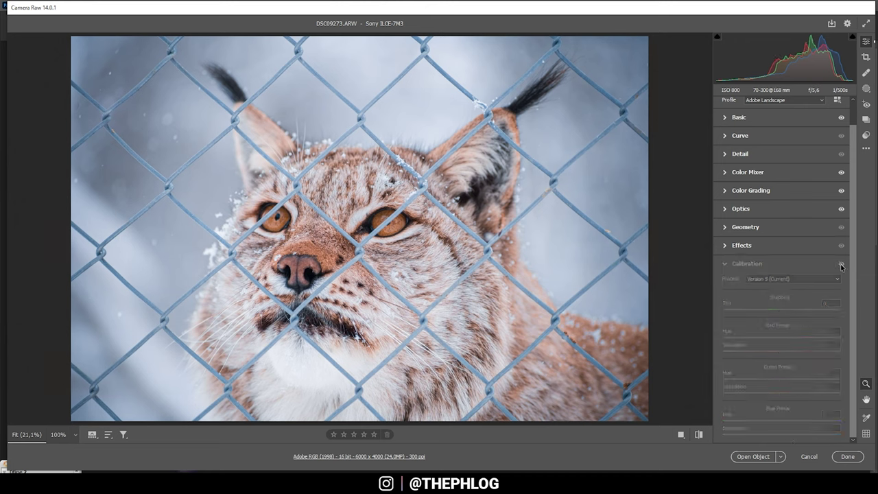
Sharpen at 59 with Radius 0.5, Detail 100 and Masking 54, then open in Photoshop
{"action": "left_click", "coordinate": [725, 155]}
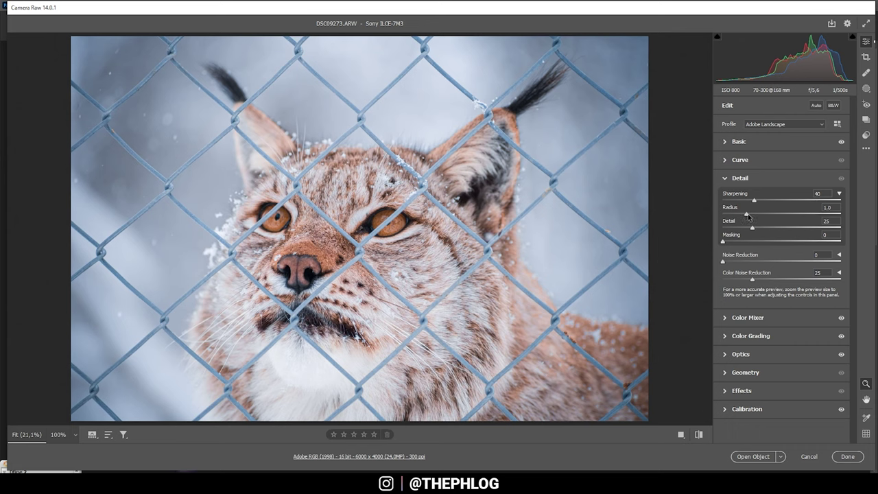
{"action": "left_click_drag", "start_coordinate": [747, 214], "coordinate": [713, 210]}
{"action": "left_click_drag", "start_coordinate": [753, 228], "coordinate": [856, 239]}
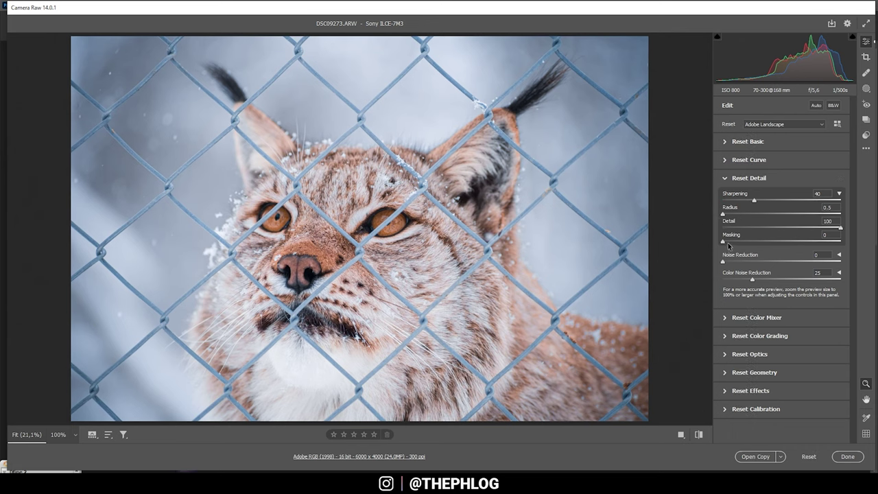
{"action": "left_click_drag", "start_coordinate": [723, 242], "coordinate": [787, 252]}
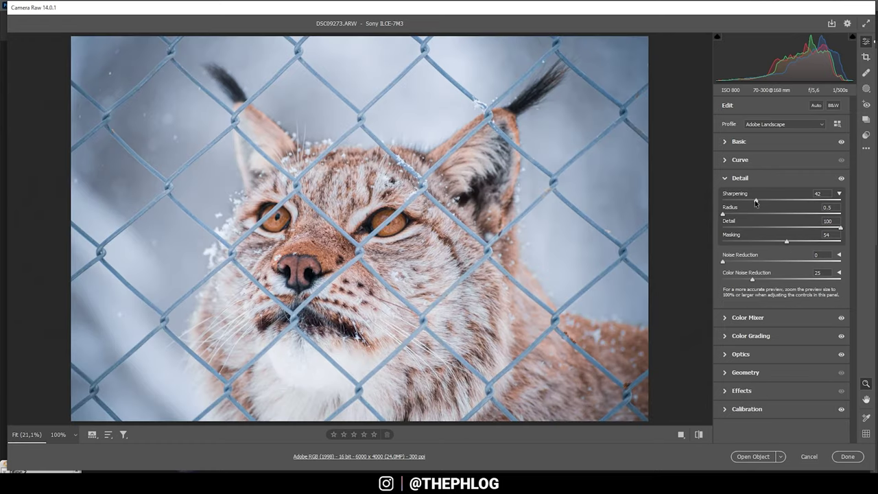
{"action": "left_click_drag", "start_coordinate": [755, 202], "coordinate": [769, 204]}
{"action": "left_click", "coordinate": [751, 459]}
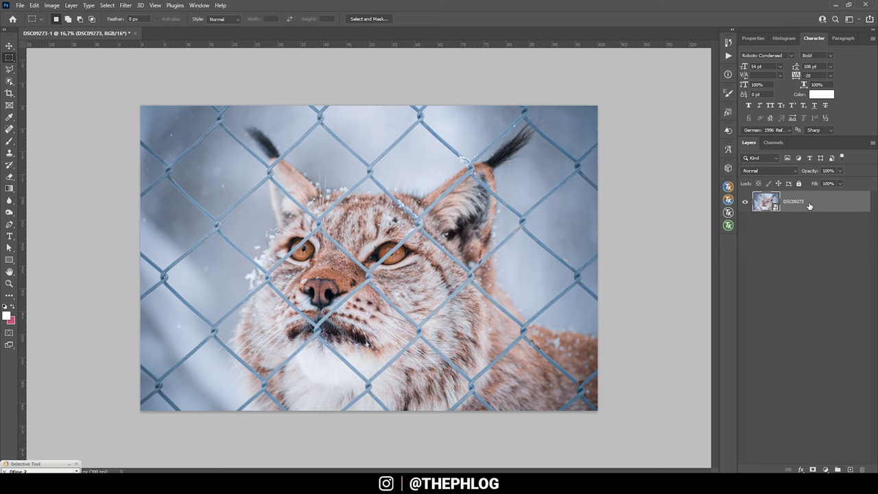
Duplicate the photo layer as 'DSC09273 copy' and rasterize the copy
{"action": "key", "text": "ctrl+j"}
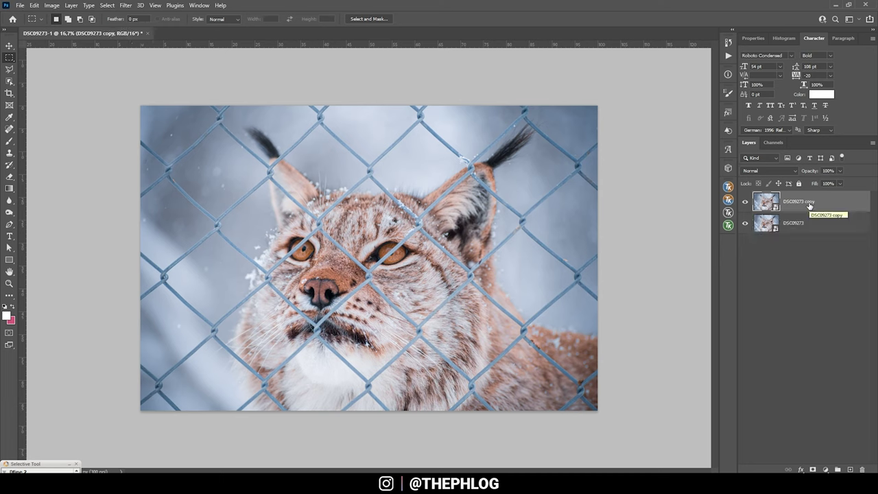
{"action": "right_click", "coordinate": [809, 205]}
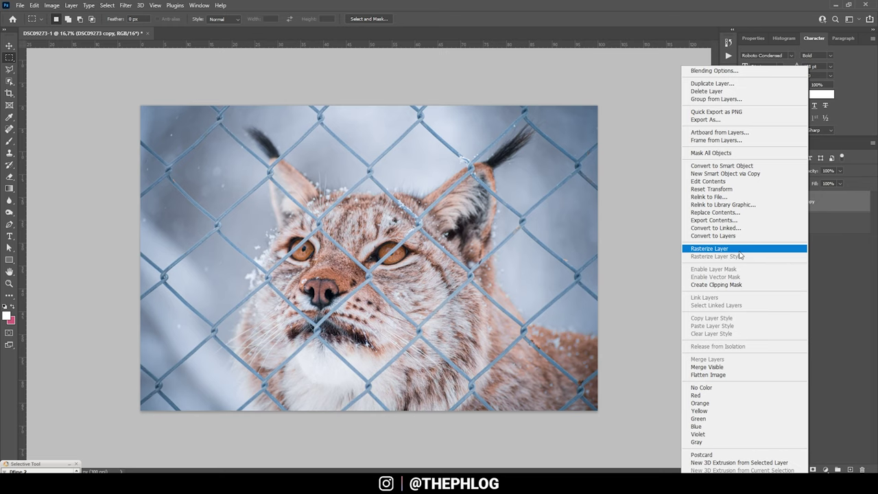
{"action": "left_click", "coordinate": [739, 250]}
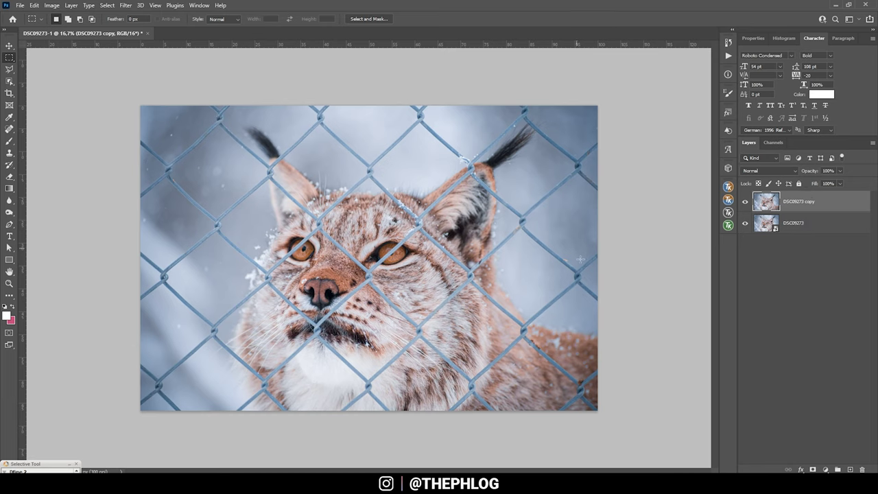
Pick the content-aware Spot Healing Brush, zoom into the left edge and size the brush to 89 px
{"action": "left_click", "coordinate": [10, 131]}
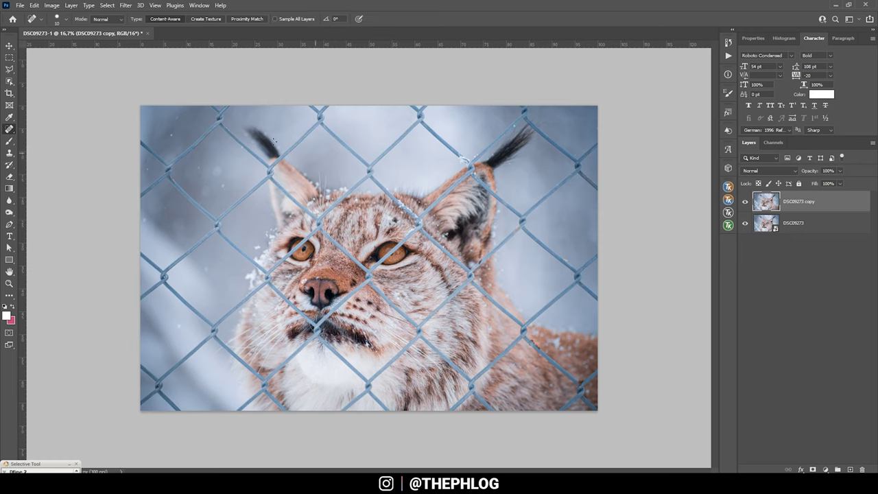
{"action": "scroll", "coordinate": [128, 173], "scroll_direction": "up", "scroll_amount": 4}
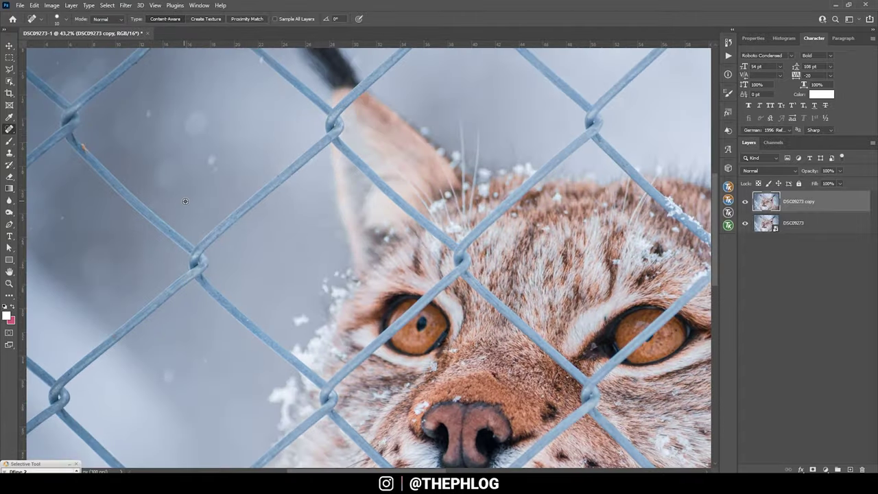
{"action": "scroll", "coordinate": [358, 164], "scroll_direction": "left", "scroll_amount": 5}
{"action": "scroll", "coordinate": [359, 163], "scroll_direction": "up", "scroll_amount": 2}
{"action": "scroll", "coordinate": [342, 165], "scroll_direction": "up", "scroll_amount": 1}
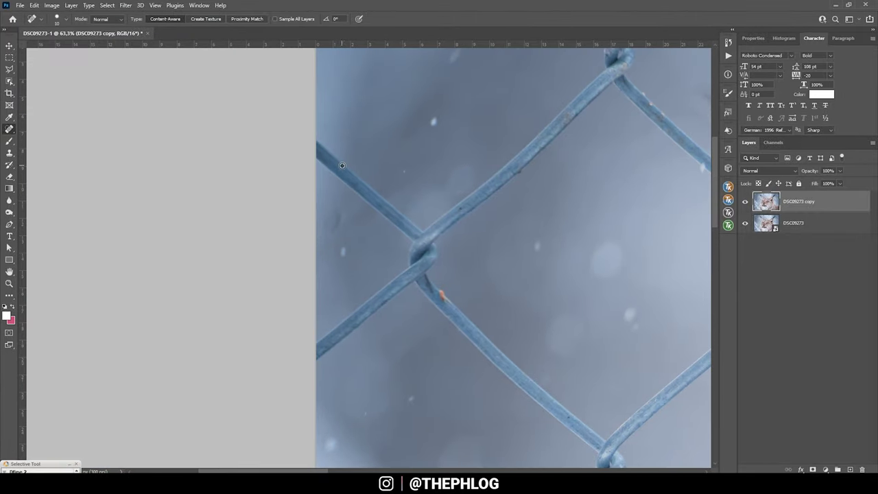
{"action": "mouse_move", "coordinate": [331, 162]}
{"action": "left_mouse_down"}
{"action": "mouse_move", "coordinate": [344, 169]}
{"action": "mouse_move", "coordinate": [336, 169]}
{"action": "left_mouse_up"}
Heal the fence wires running from the photo's left edge to the knot, including leftover bits
{"action": "left_click", "coordinate": [322, 352]}
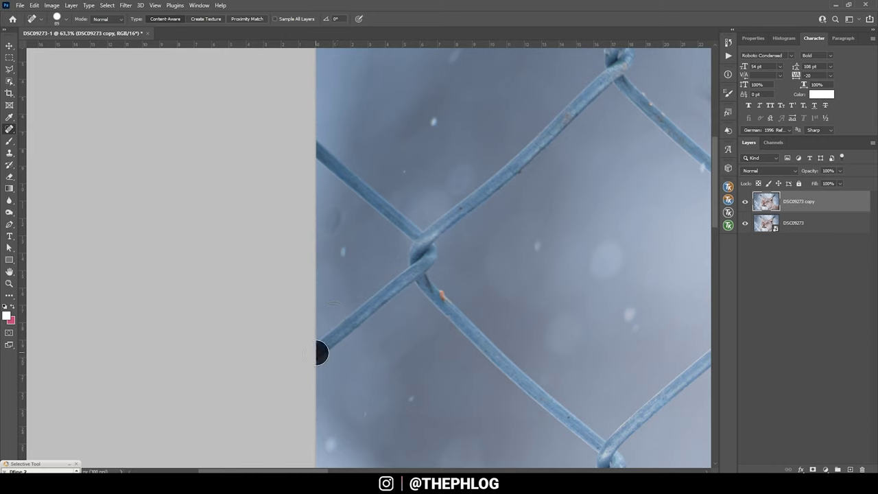
{"action": "left_click", "coordinate": [422, 266], "text": "shift"}
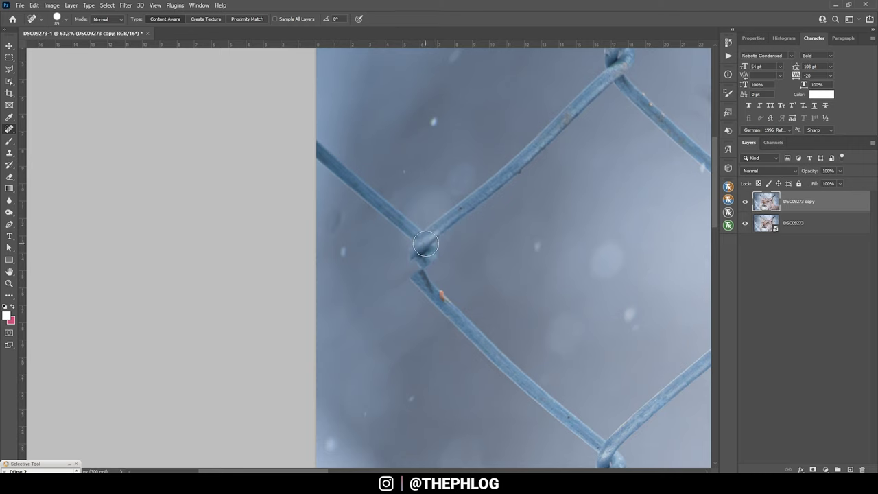
{"action": "scroll", "coordinate": [443, 245], "scroll_direction": "up", "scroll_amount": 1}
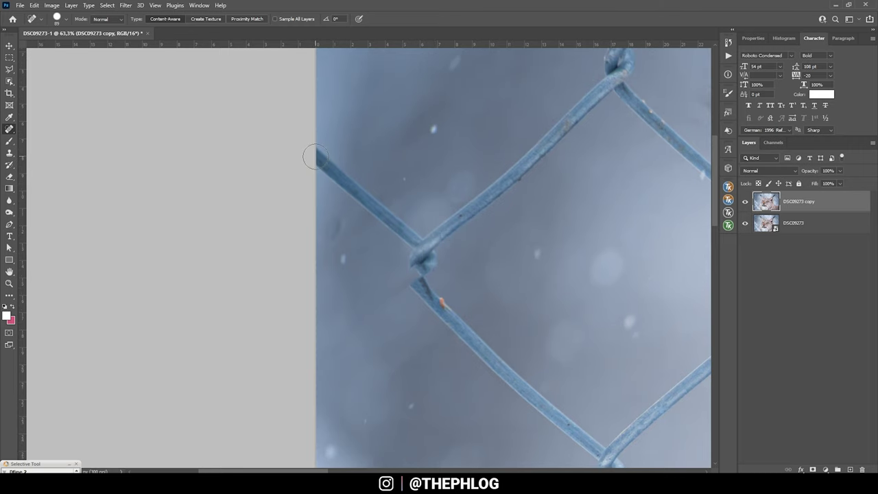
{"action": "left_click", "coordinate": [316, 156]}
{"action": "left_click_drag", "start_coordinate": [317, 155], "coordinate": [418, 246]}
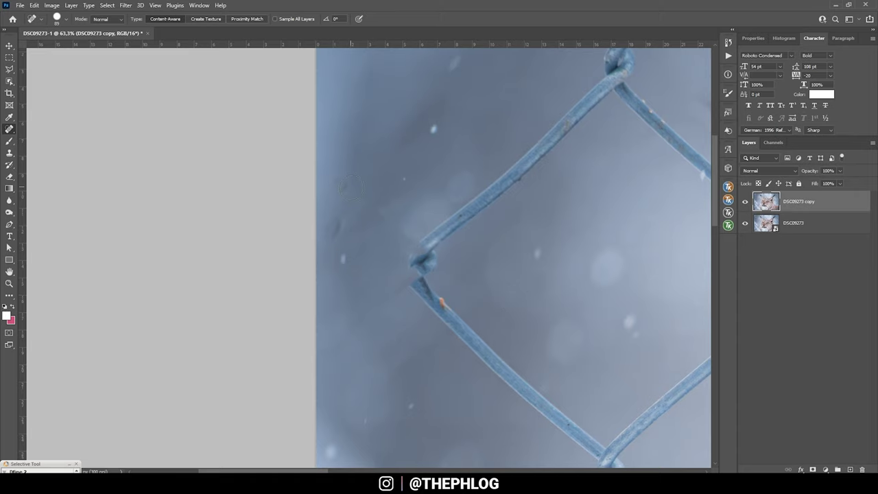
{"action": "left_click", "coordinate": [349, 186]}
{"action": "left_click", "coordinate": [337, 221]}
Heal away the remaining wire ends in the lower-left background
{"action": "scroll", "coordinate": [436, 264], "scroll_direction": "down", "scroll_amount": 1}
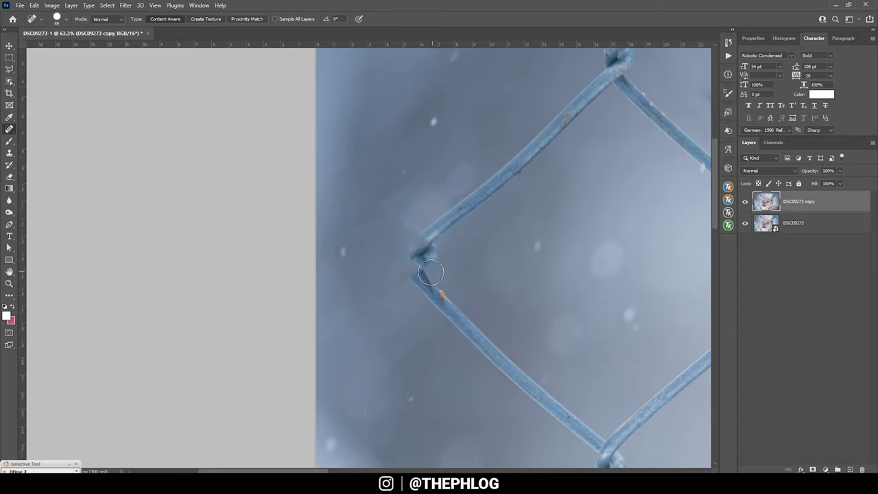
{"action": "mouse_move", "coordinate": [431, 273]}
{"action": "left_mouse_down"}
{"action": "mouse_move", "coordinate": [280, 221]}
{"action": "mouse_move", "coordinate": [280, 157]}
{"action": "mouse_move", "coordinate": [282, 172]}
{"action": "left_mouse_up"}
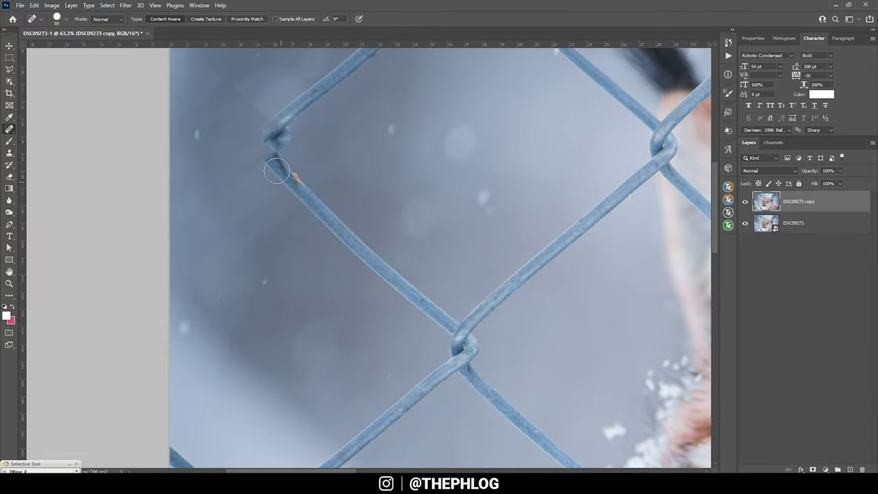
{"action": "left_click_drag", "start_coordinate": [271, 137], "coordinate": [282, 175]}
{"action": "scroll", "coordinate": [289, 164], "scroll_direction": "up", "scroll_amount": 3}
{"action": "left_click_drag", "start_coordinate": [432, 110], "coordinate": [509, 103]}
{"action": "scroll", "coordinate": [439, 275], "scroll_direction": "down", "scroll_amount": 5}
{"action": "left_click", "coordinate": [172, 290]}
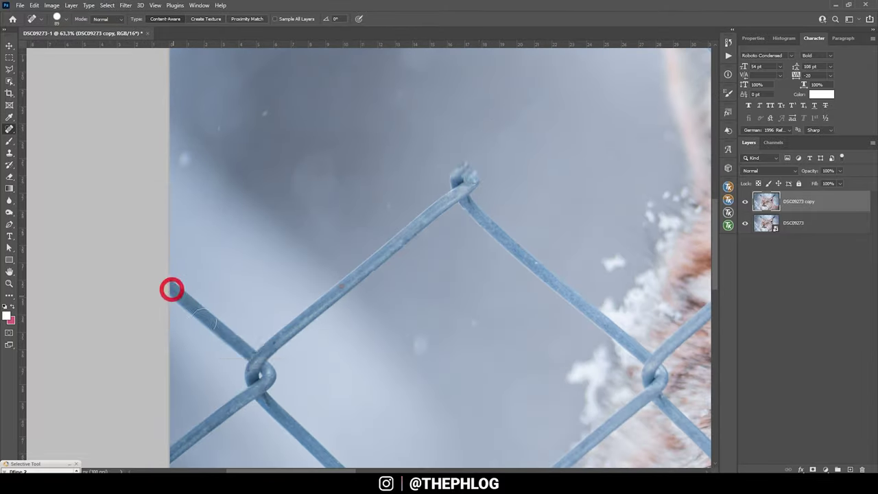
{"action": "scroll", "coordinate": [439, 275], "scroll_direction": "down", "scroll_amount": 5}
{"action": "left_click", "coordinate": [236, 320]}
{"action": "scroll", "coordinate": [336, 296], "scroll_direction": "down", "scroll_amount": 1}
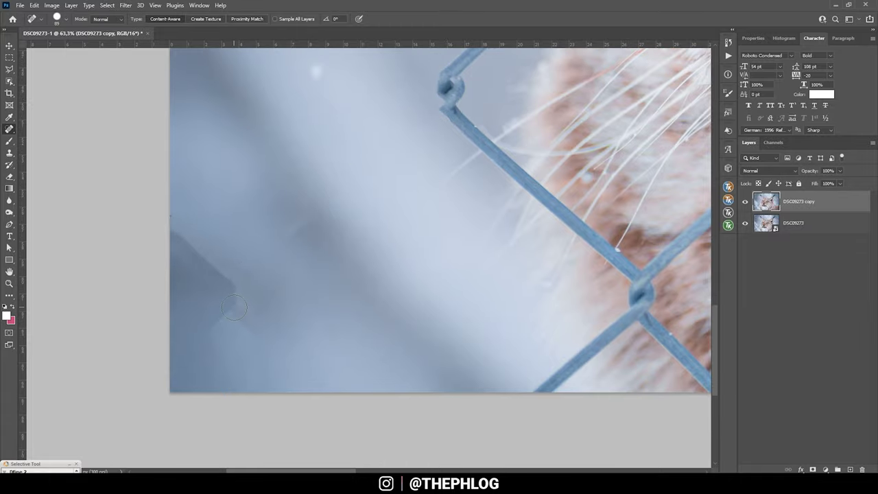
{"action": "left_click", "coordinate": [9, 152]}
With a 323 px Clone Stamp brush, paint over the dark notch at the left edge
{"action": "left_click_drag", "start_coordinate": [245, 239], "coordinate": [274, 237]}
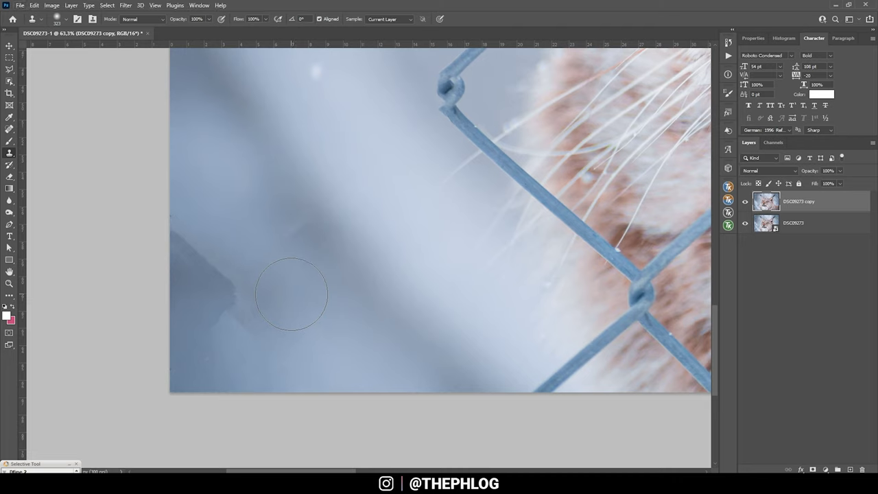
{"action": "left_click_drag", "start_coordinate": [291, 294], "coordinate": [234, 299]}
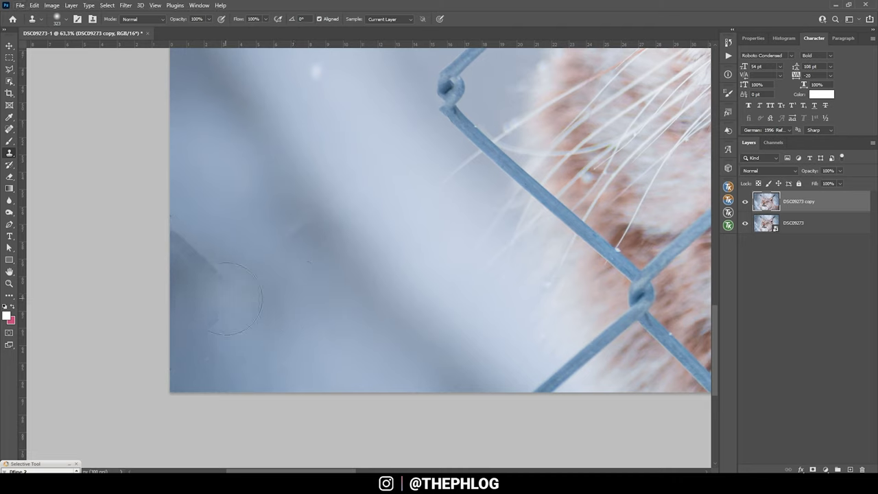
{"action": "mouse_move", "coordinate": [216, 275]}
{"action": "left_mouse_down"}
{"action": "mouse_move", "coordinate": [210, 284]}
{"action": "mouse_move", "coordinate": [175, 255]}
{"action": "mouse_move", "coordinate": [173, 275]}
{"action": "left_mouse_up"}
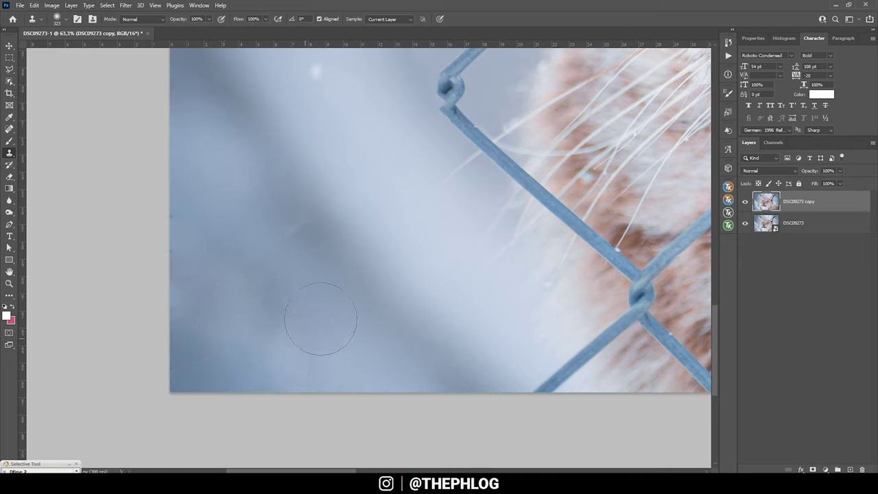
{"action": "left_click", "coordinate": [295, 235]}
Resample clean background and repaint the lower-left area from the new source
{"action": "left_click", "coordinate": [308, 349], "text": "alt"}
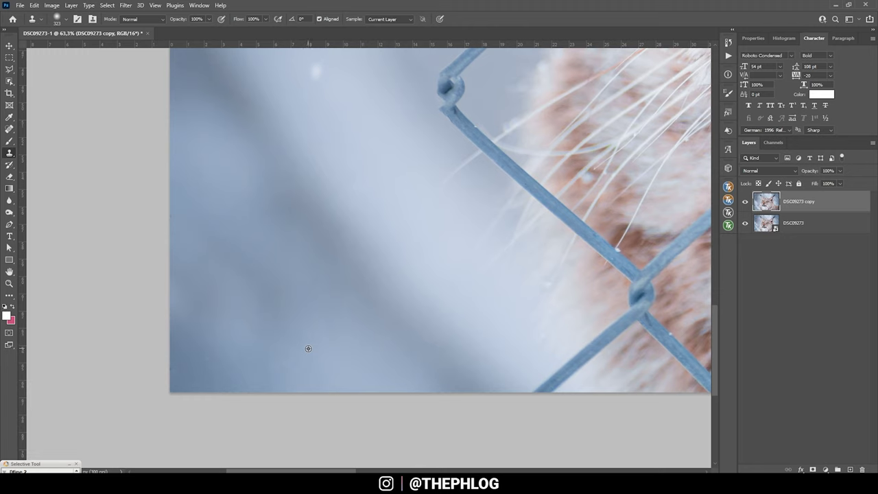
{"action": "left_click_drag", "start_coordinate": [220, 368], "coordinate": [251, 331]}
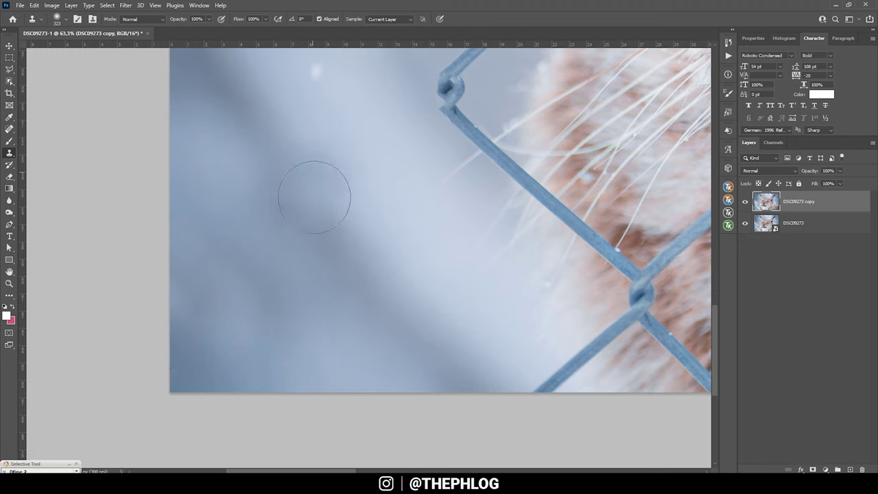
{"action": "left_click", "coordinate": [9, 131]}
{"action": "scroll", "coordinate": [476, 263], "scroll_direction": "down", "scroll_amount": 3}
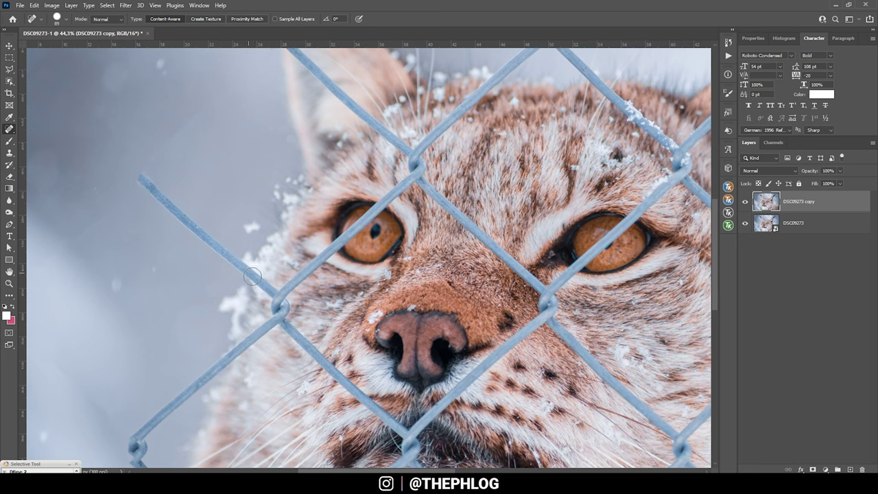
Heal the fence wire left of the lynx's face and one near the right edge
{"action": "left_click", "coordinate": [252, 276], "text": "shift"}
{"action": "scroll", "coordinate": [309, 280], "scroll_direction": "down", "scroll_amount": 3}
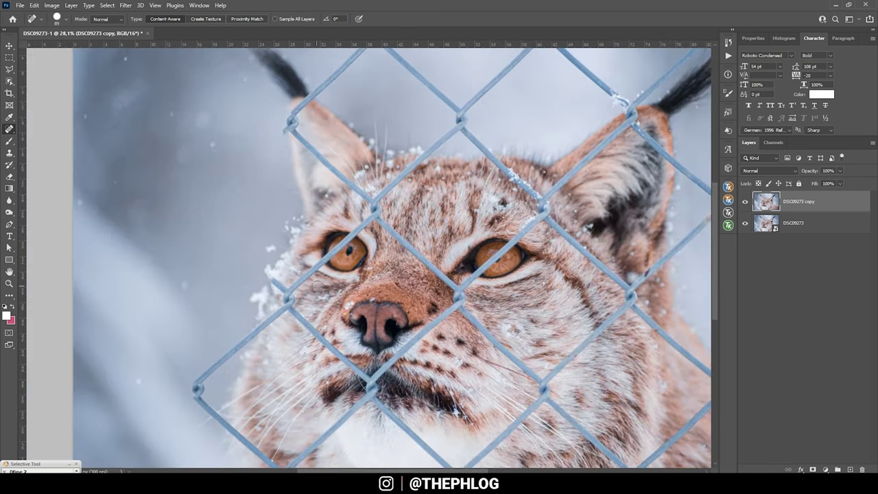
{"action": "scroll", "coordinate": [318, 285], "scroll_direction": "down", "scroll_amount": 3}
{"action": "scroll", "coordinate": [621, 337], "scroll_direction": "up", "scroll_amount": 5}
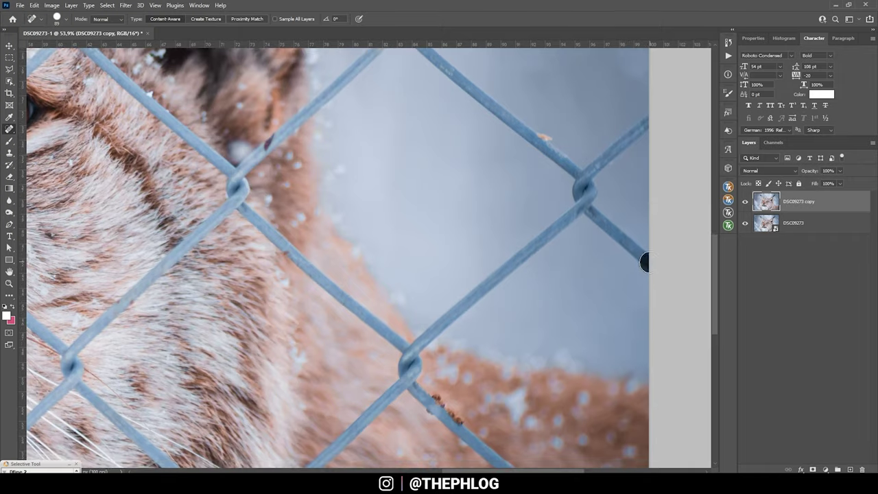
{"action": "left_click", "coordinate": [588, 225], "text": "shift"}
{"action": "scroll", "coordinate": [584, 162], "scroll_direction": "up", "scroll_amount": 2}
{"action": "scroll", "coordinate": [245, 233], "scroll_direction": "up", "scroll_amount": 2}
{"action": "scroll", "coordinate": [373, 255], "scroll_direction": "left", "scroll_amount": 4}
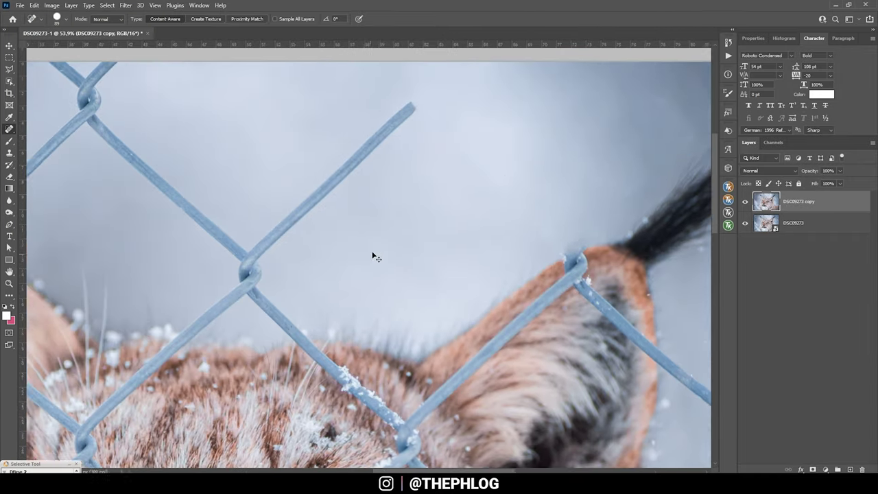
{"action": "scroll", "coordinate": [372, 254], "scroll_direction": "right", "scroll_amount": 5}
{"action": "scroll", "coordinate": [589, 407], "scroll_direction": "down", "scroll_amount": 2}
{"action": "scroll", "coordinate": [590, 407], "scroll_direction": "up", "scroll_amount": 2}
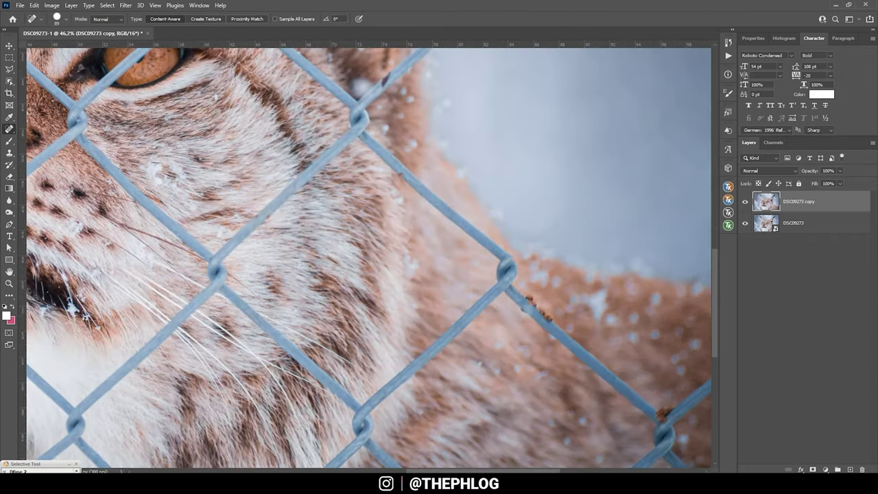
{"action": "scroll", "coordinate": [529, 396], "scroll_direction": "right", "scroll_amount": 3}
{"action": "scroll", "coordinate": [525, 384], "scroll_direction": "down", "scroll_amount": 3}
Heal away the wire at the image's lower-right corner
{"action": "mouse_move", "coordinate": [519, 351]}
{"action": "left_mouse_down"}
{"action": "mouse_move", "coordinate": [484, 315]}
{"action": "mouse_move", "coordinate": [475, 282]}
{"action": "mouse_move", "coordinate": [516, 248]}
{"action": "mouse_move", "coordinate": [483, 296]}
{"action": "mouse_move", "coordinate": [476, 278]}
{"action": "mouse_move", "coordinate": [478, 285]}
{"action": "left_mouse_up"}
{"action": "scroll", "coordinate": [482, 334], "scroll_direction": "down", "scroll_amount": 1}
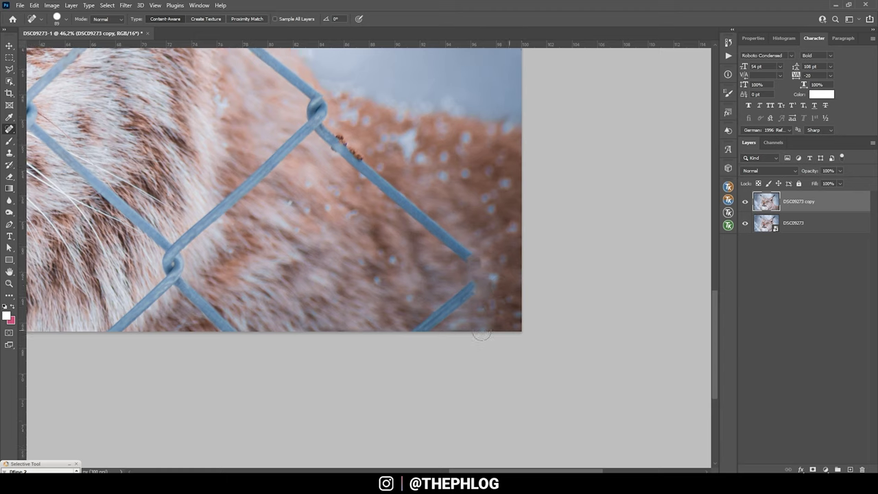
{"action": "left_click_drag", "start_coordinate": [405, 337], "coordinate": [417, 331]}
{"action": "scroll", "coordinate": [521, 312], "scroll_direction": "left", "scroll_amount": 3}
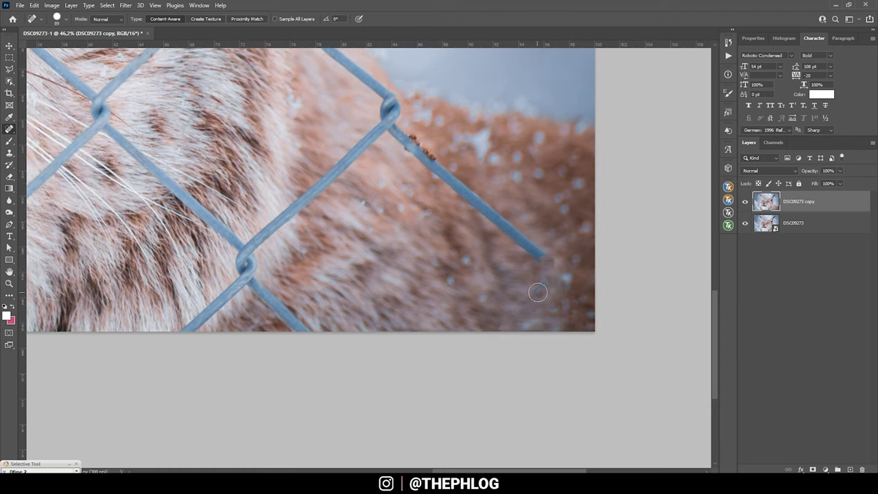
{"action": "left_click_drag", "start_coordinate": [397, 130], "coordinate": [539, 253]}
{"action": "scroll", "coordinate": [332, 302], "scroll_direction": "left", "scroll_amount": 4}
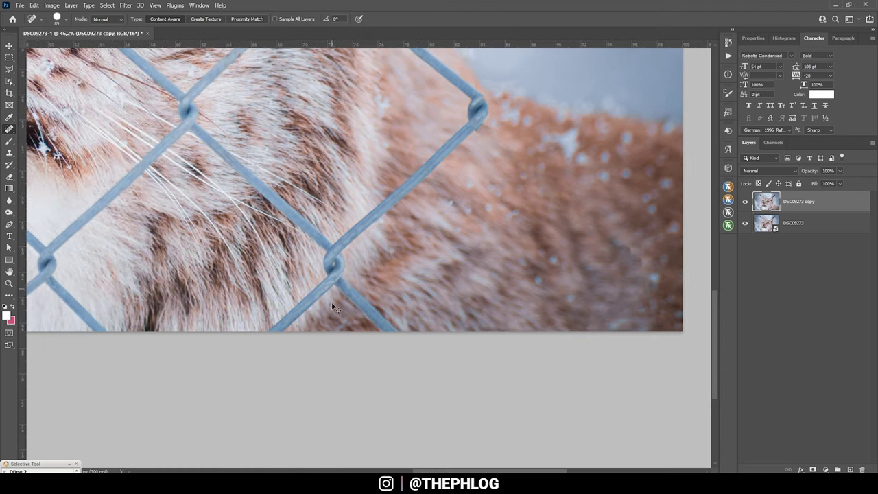
Heal the wire below the lower fence junction and dab over the junction itself
{"action": "left_click_drag", "start_coordinate": [390, 334], "coordinate": [335, 274]}
{"action": "scroll", "coordinate": [334, 274], "scroll_direction": "up", "scroll_amount": 10}
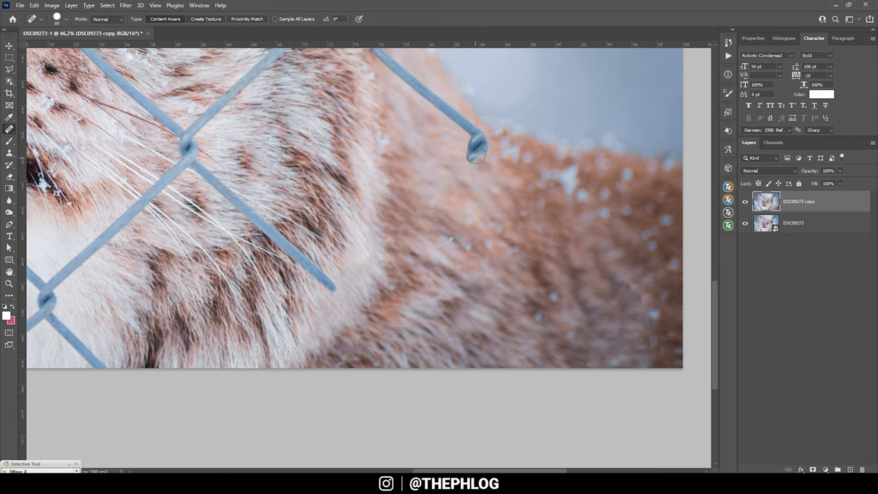
{"action": "scroll", "coordinate": [334, 275], "scroll_direction": "left", "scroll_amount": 5}
{"action": "scroll", "coordinate": [370, 261], "scroll_direction": "left", "scroll_amount": 5}
{"action": "scroll", "coordinate": [371, 261], "scroll_direction": "down", "scroll_amount": 10}
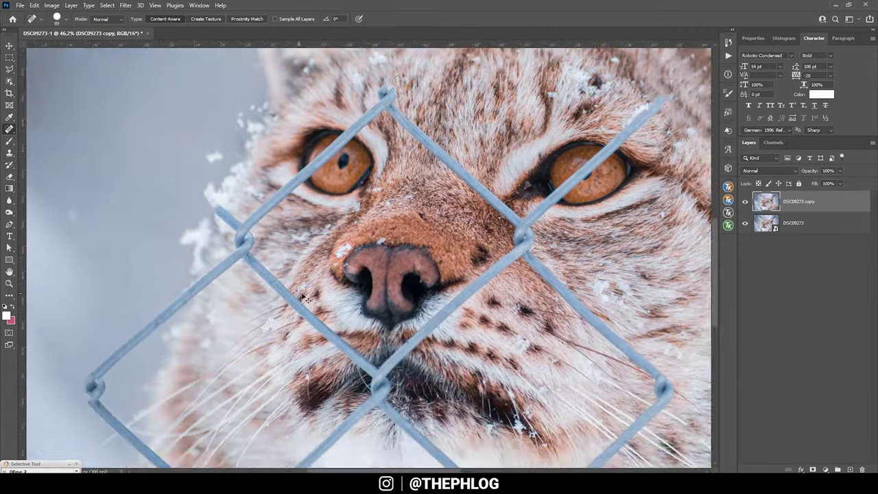
{"action": "scroll", "coordinate": [371, 261], "scroll_direction": "up", "scroll_amount": 3}
{"action": "left_click_drag", "start_coordinate": [398, 151], "coordinate": [400, 153]}
{"action": "scroll", "coordinate": [398, 151], "scroll_direction": "up", "scroll_amount": 5}
{"action": "left_click", "coordinate": [88, 245]}
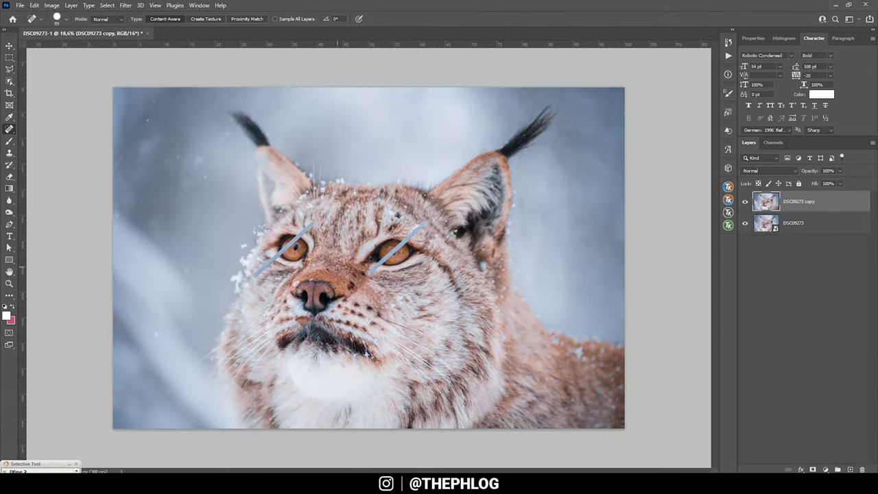
Remove the upper and lower parts of the streak over the right-hand eye
{"action": "scroll", "coordinate": [384, 265], "scroll_direction": "up", "scroll_amount": 2}
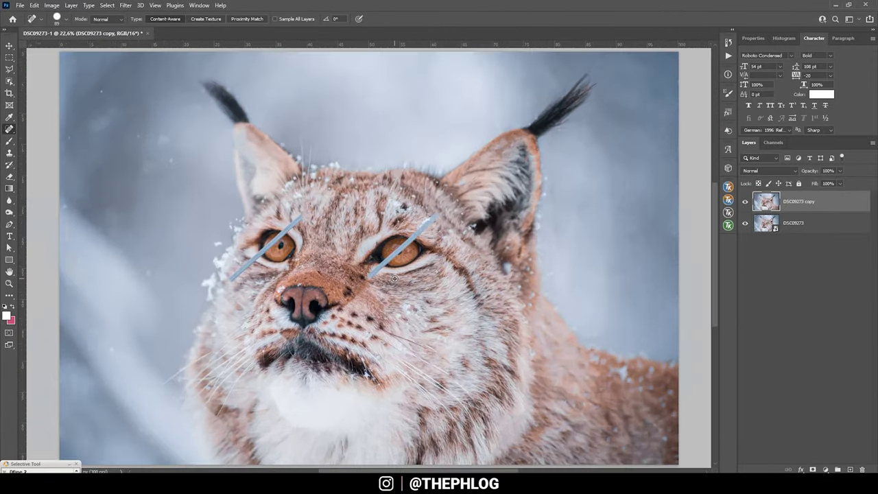
{"action": "scroll", "coordinate": [405, 271], "scroll_direction": "up", "scroll_amount": 3}
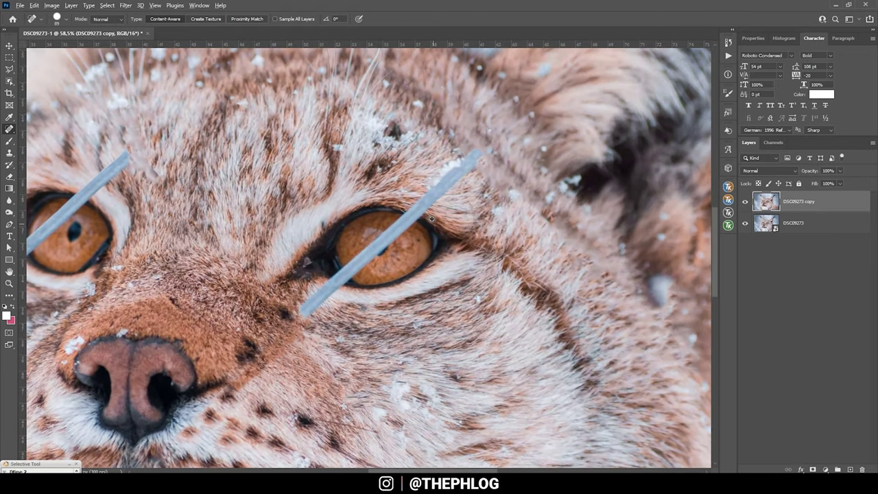
{"action": "scroll", "coordinate": [443, 185], "scroll_direction": "down", "scroll_amount": 1}
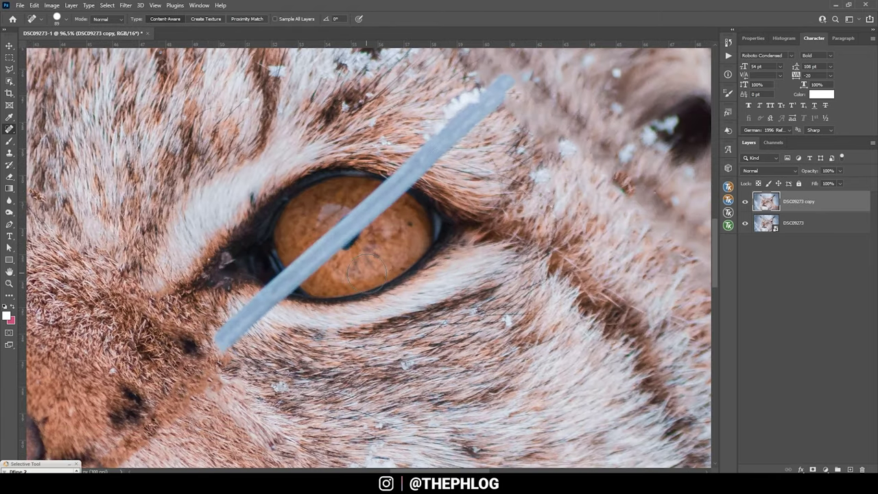
{"action": "mouse_move", "coordinate": [415, 168]}
{"action": "left_mouse_down"}
{"action": "mouse_move", "coordinate": [416, 156]}
{"action": "mouse_move", "coordinate": [505, 88]}
{"action": "left_mouse_up"}
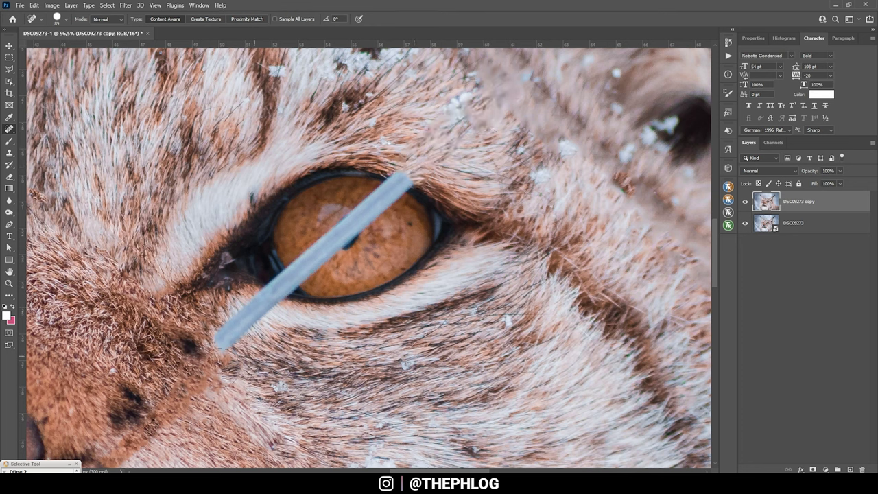
{"action": "left_click_drag", "start_coordinate": [223, 347], "coordinate": [274, 296]}
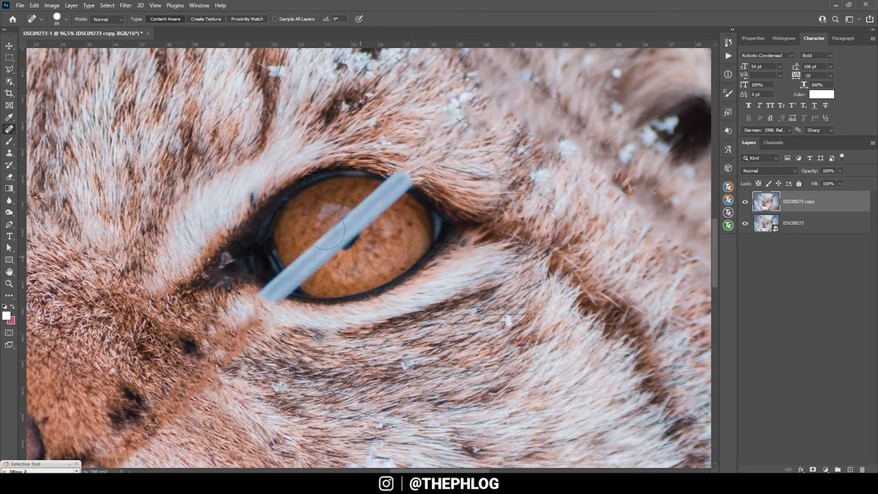
Remove the streaks above and across the left-hand eye
{"action": "scroll", "coordinate": [329, 234], "scroll_direction": "down", "scroll_amount": 5}
{"action": "scroll", "coordinate": [171, 194], "scroll_direction": "up", "scroll_amount": 5}
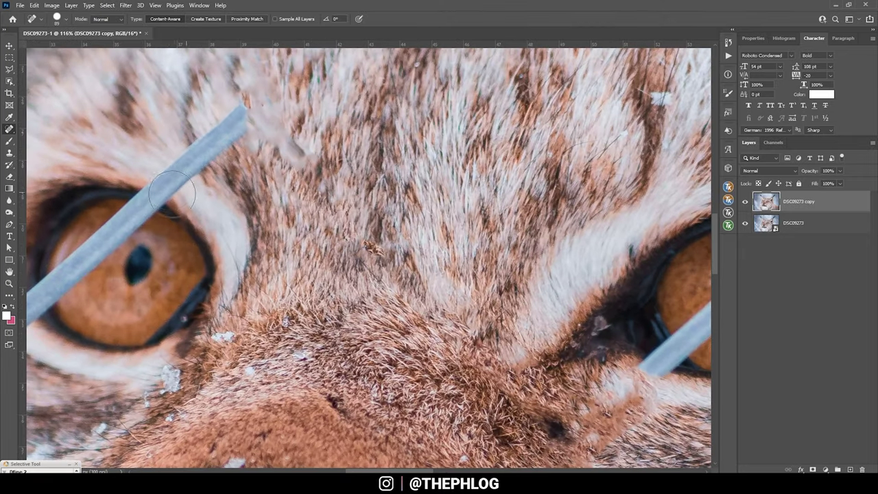
{"action": "left_click_drag", "start_coordinate": [171, 194], "coordinate": [246, 109]}
{"action": "scroll", "coordinate": [292, 244], "scroll_direction": "left", "scroll_amount": 5}
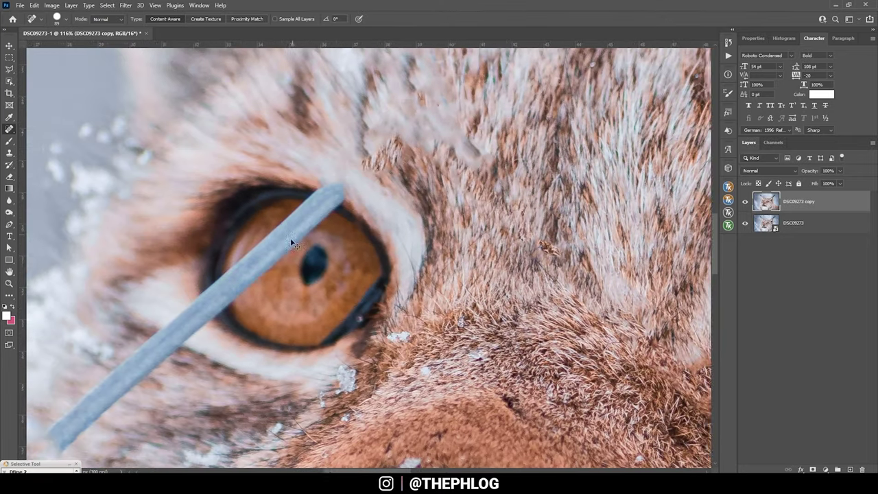
{"action": "scroll", "coordinate": [291, 244], "scroll_direction": "down", "scroll_amount": 3}
{"action": "scroll", "coordinate": [291, 244], "scroll_direction": "left", "scroll_amount": 2}
{"action": "left_click_drag", "start_coordinate": [78, 373], "coordinate": [237, 259]}
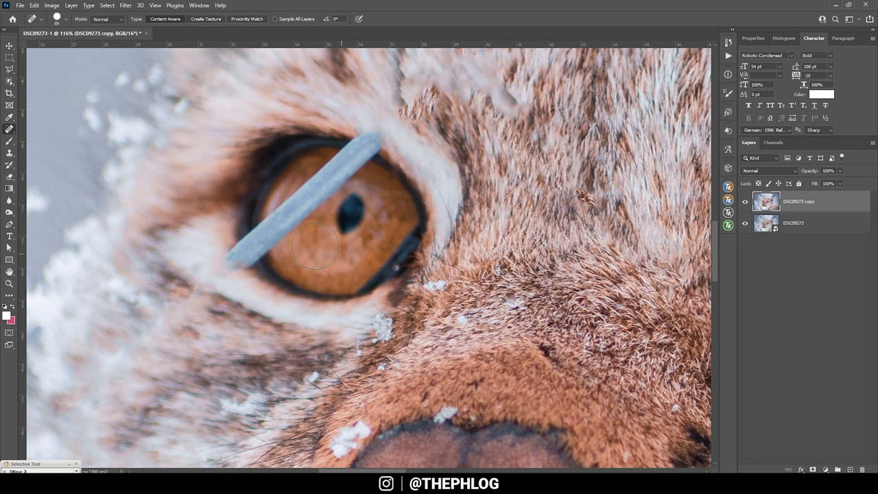
Switch to Clone Stamp, sample the iris edge, and set a 58 px soft brush
{"action": "key", "text": "s"}
{"action": "left_click_drag", "start_coordinate": [318, 228], "coordinate": [278, 221]}
{"action": "left_click_drag", "start_coordinate": [334, 240], "coordinate": [319, 237]}
{"action": "scroll", "coordinate": [330, 110], "scroll_direction": "up", "scroll_amount": 5}
{"action": "mouse_move", "coordinate": [343, 172]}
{"action": "left_mouse_down"}
{"action": "mouse_move", "coordinate": [360, 175]}
{"action": "mouse_move", "coordinate": [344, 171]}
{"action": "left_mouse_up"}
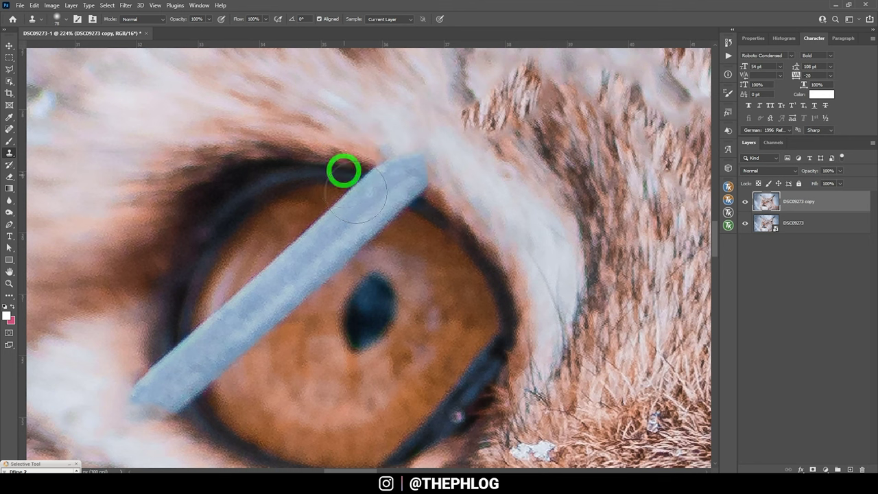
{"action": "left_click", "coordinate": [332, 201], "text": "alt"}
{"action": "left_click", "coordinate": [326, 165], "text": "alt"}
{"action": "right_click", "coordinate": [312, 164], "text": "alt"}
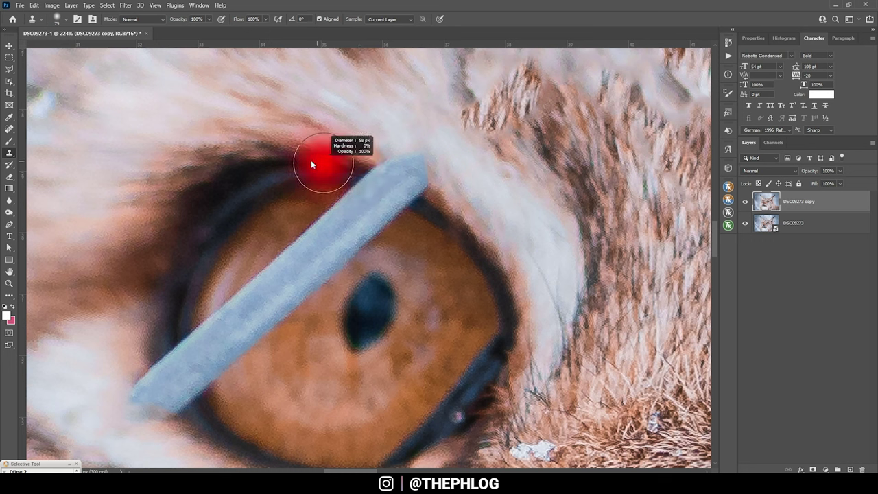
Clone out the streak's top end and tip along the eye rim
{"action": "left_click", "coordinate": [310, 163]}
{"action": "left_click_drag", "start_coordinate": [317, 165], "coordinate": [389, 178]}
{"action": "left_click", "coordinate": [444, 224]}
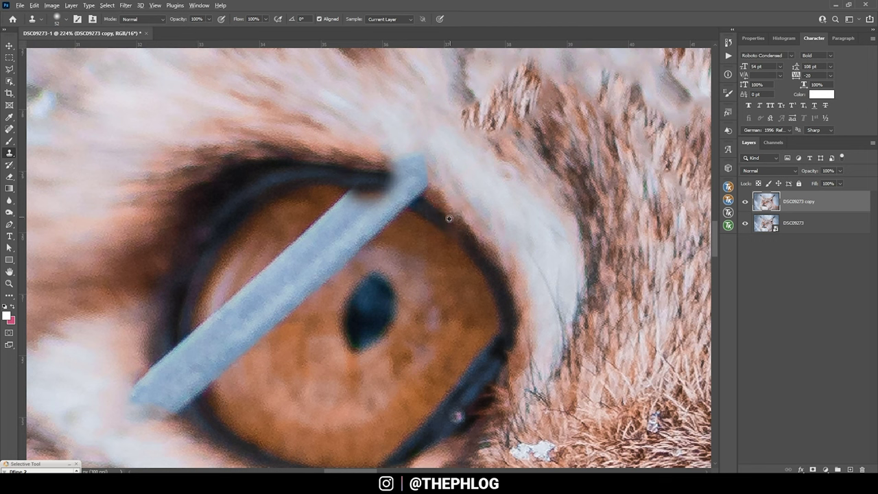
{"action": "left_click", "coordinate": [443, 208], "text": "alt"}
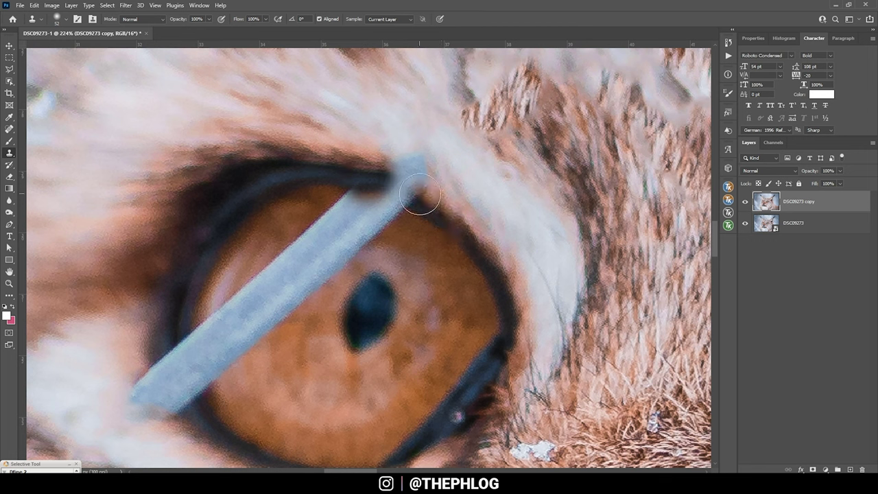
{"action": "left_click_drag", "start_coordinate": [419, 196], "coordinate": [402, 186]}
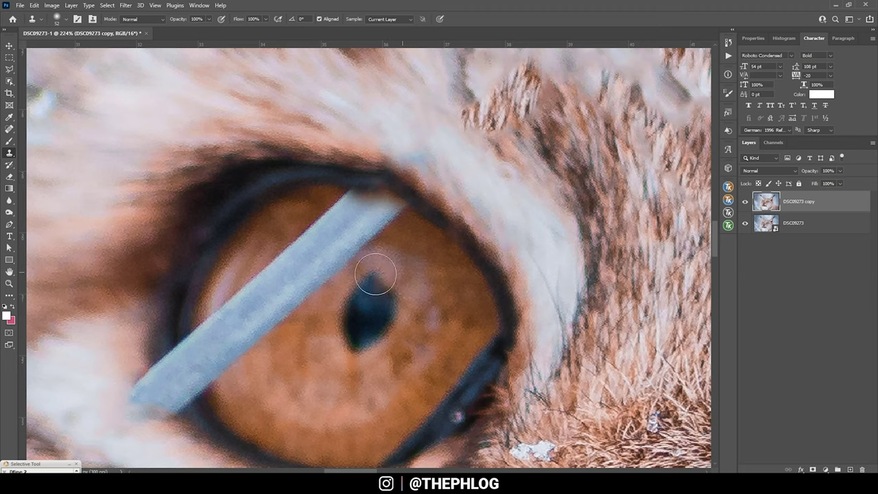
Clone clean iris over the streak's lower-left end and its remaining band
{"action": "scroll", "coordinate": [378, 265], "scroll_direction": "down", "scroll_amount": 3}
{"action": "scroll", "coordinate": [263, 256], "scroll_direction": "down", "scroll_amount": 2}
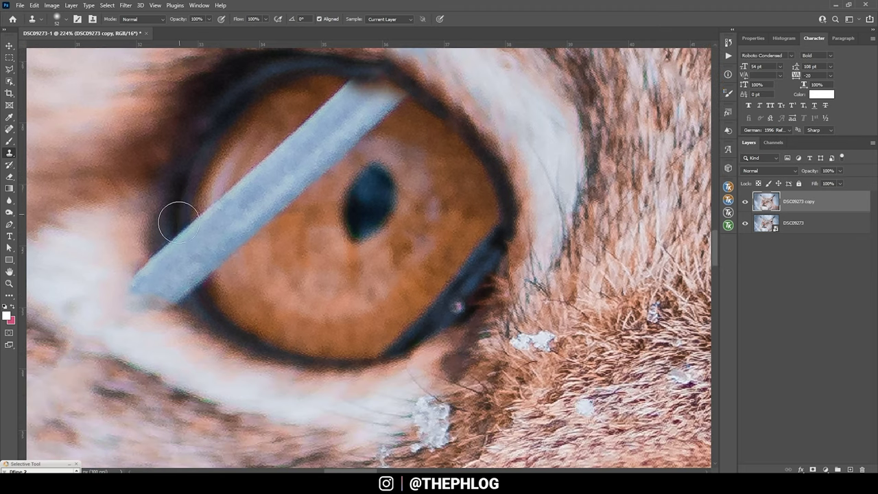
{"action": "mouse_move", "coordinate": [179, 236]}
{"action": "left_mouse_down"}
{"action": "mouse_move", "coordinate": [170, 258]}
{"action": "mouse_move", "coordinate": [149, 269]}
{"action": "mouse_move", "coordinate": [151, 293]}
{"action": "left_mouse_up"}
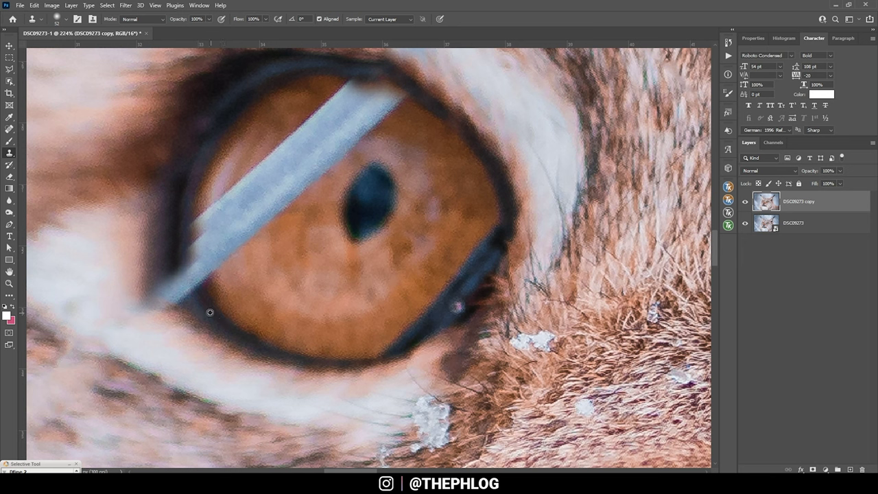
{"action": "left_click_drag", "start_coordinate": [210, 313], "coordinate": [176, 276]}
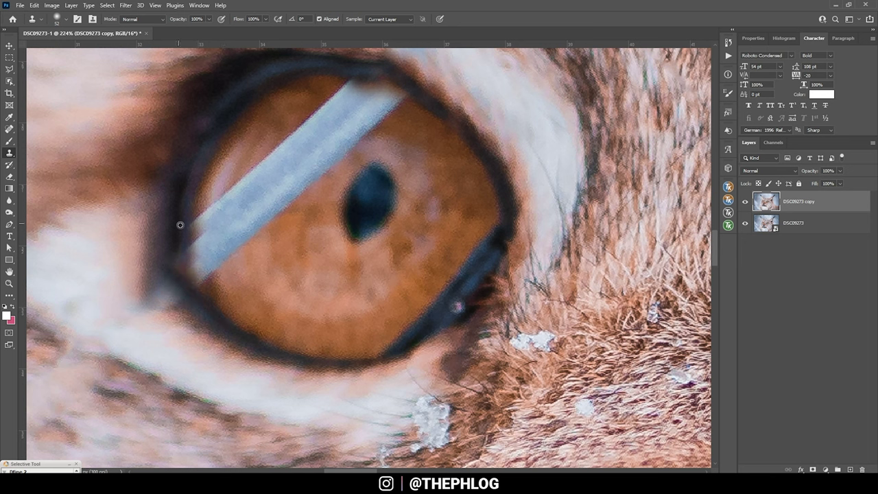
{"action": "left_click", "coordinate": [261, 280], "text": "alt"}
{"action": "left_click", "coordinate": [213, 206]}
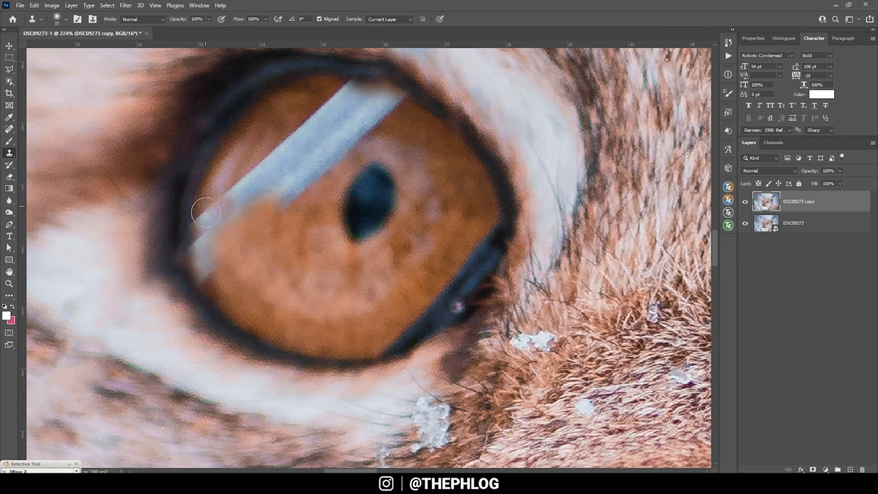
{"action": "left_click", "coordinate": [388, 114], "text": "shift"}
{"action": "left_click", "coordinate": [320, 321]}
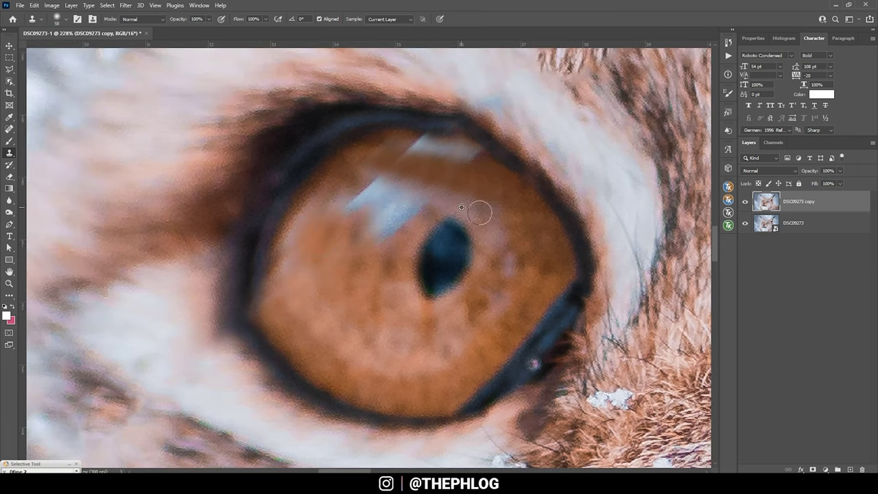
{"action": "mouse_move", "coordinate": [438, 145]}
{"action": "left_mouse_down"}
{"action": "mouse_move", "coordinate": [418, 168]}
{"action": "mouse_move", "coordinate": [360, 199]}
{"action": "left_mouse_up"}
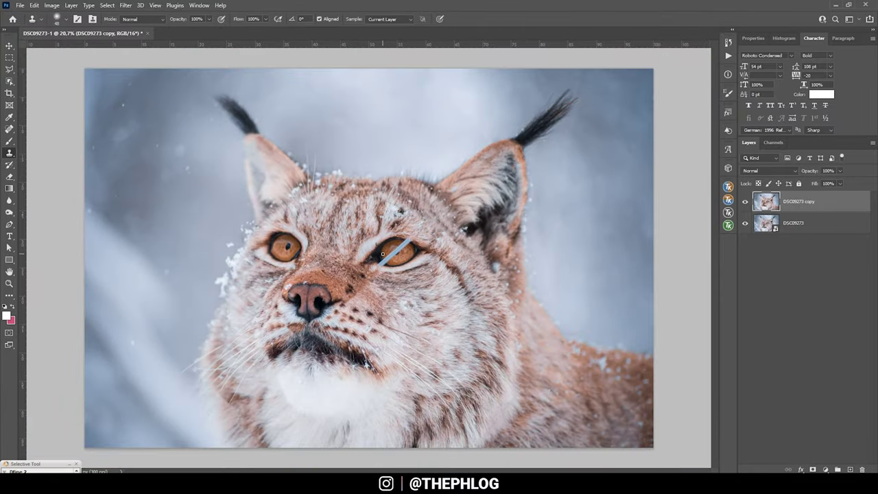
Draw a Polygonal Lasso selection around the grey wire across the right-hand eye
{"action": "left_click_drag", "start_coordinate": [391, 258], "coordinate": [403, 247]}
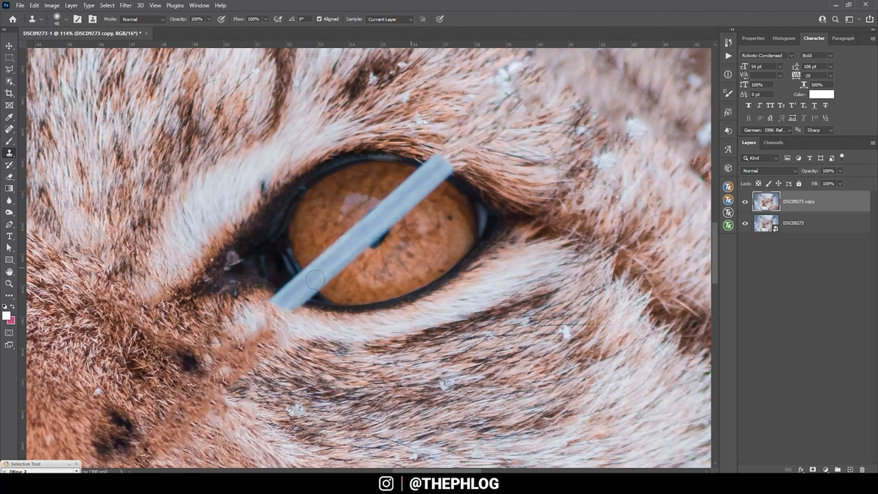
{"action": "key", "text": "l"}
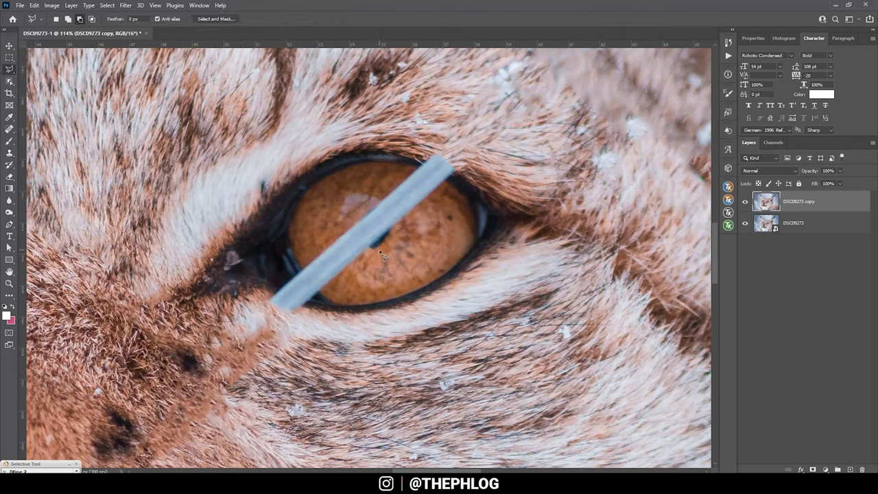
{"action": "left_click", "coordinate": [265, 301]}
{"action": "left_click", "coordinate": [438, 150]}
{"action": "left_click", "coordinate": [462, 170]}
{"action": "left_click", "coordinate": [298, 318]}
{"action": "left_click", "coordinate": [264, 304]}
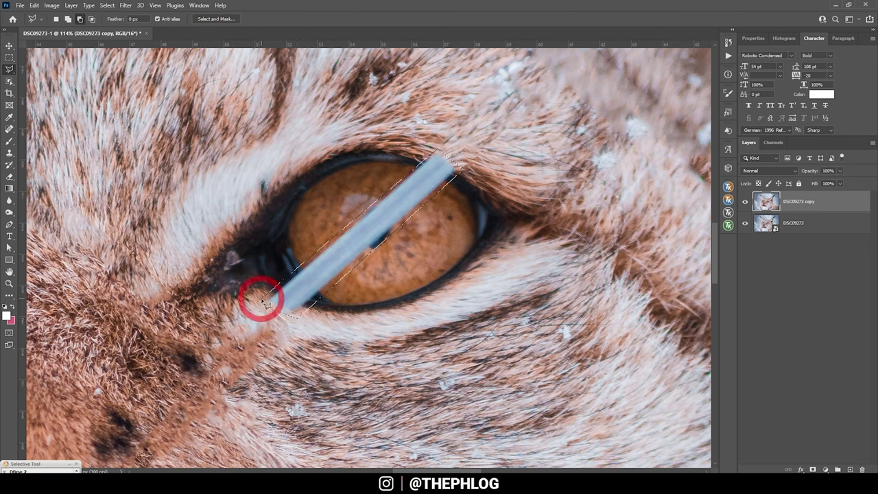
Fill the selection with Content-Aware and deselect
{"action": "key", "text": "shift"}
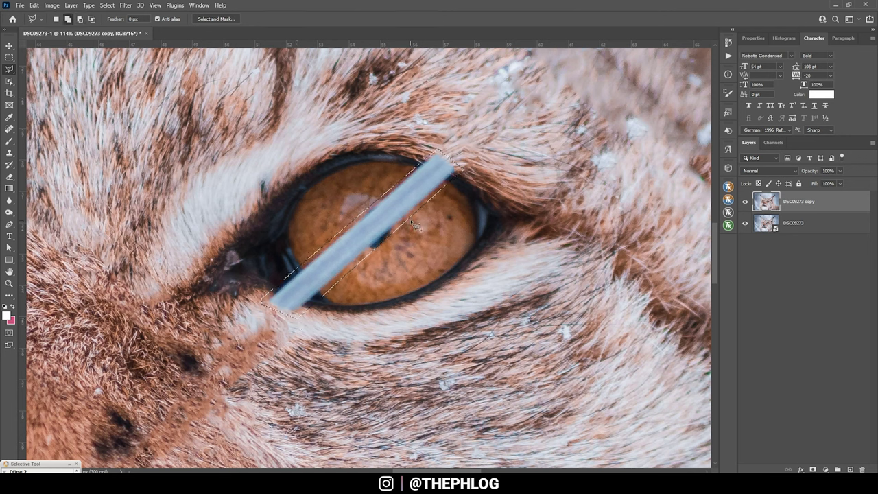
{"action": "key", "text": "shift+BackSpace"}
{"action": "left_click", "coordinate": [517, 148]}
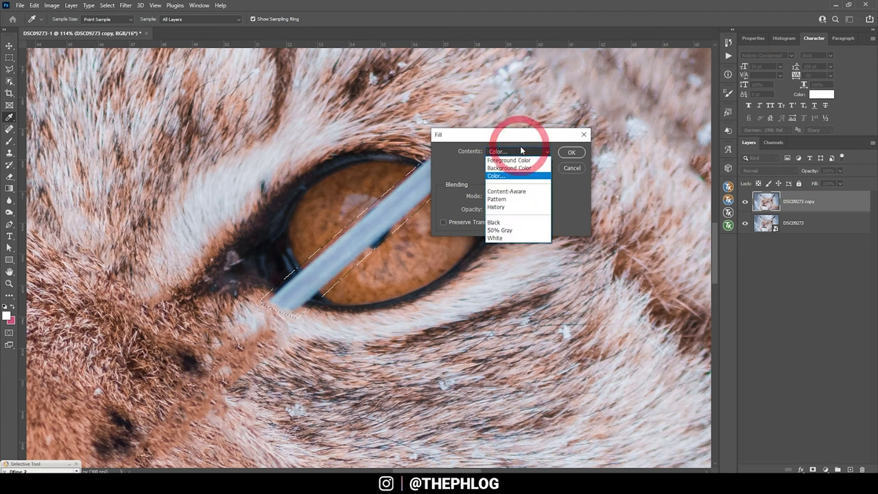
{"action": "left_click", "coordinate": [516, 190]}
{"action": "left_click", "coordinate": [571, 152]}
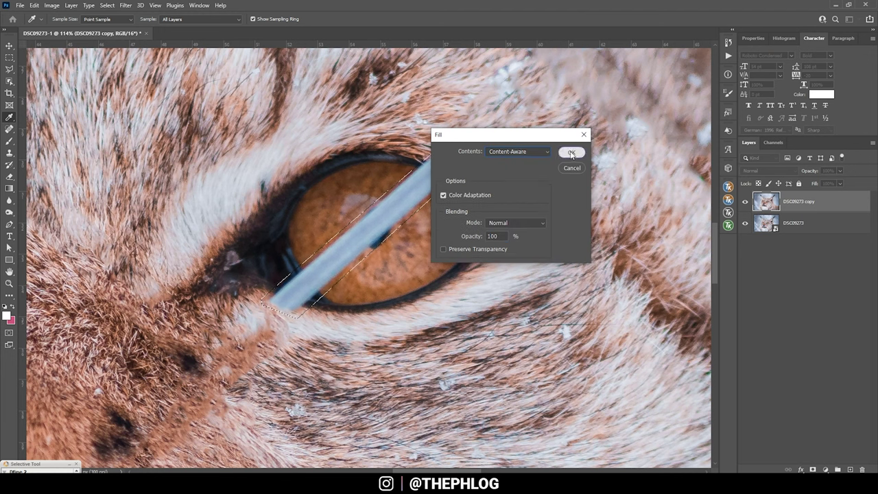
{"action": "key", "text": "ctrl+d"}
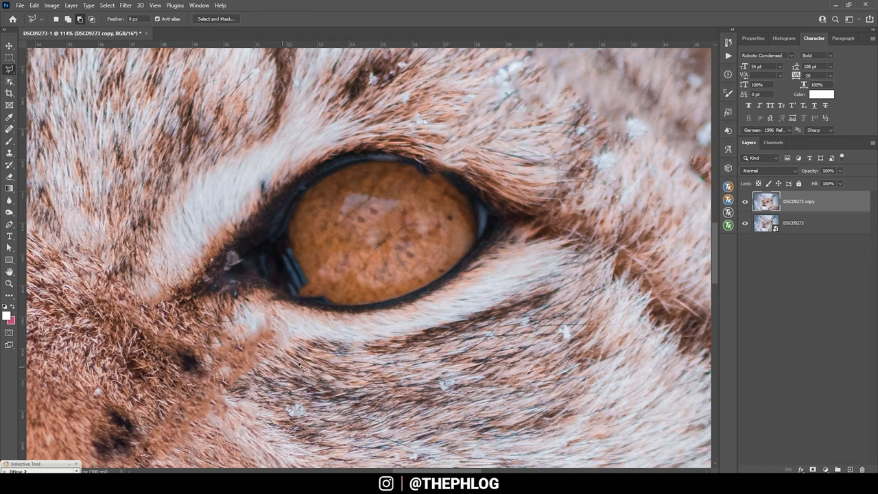
{"action": "scroll", "coordinate": [328, 281], "scroll_direction": "up", "scroll_amount": 5}
{"action": "key", "text": "s"}
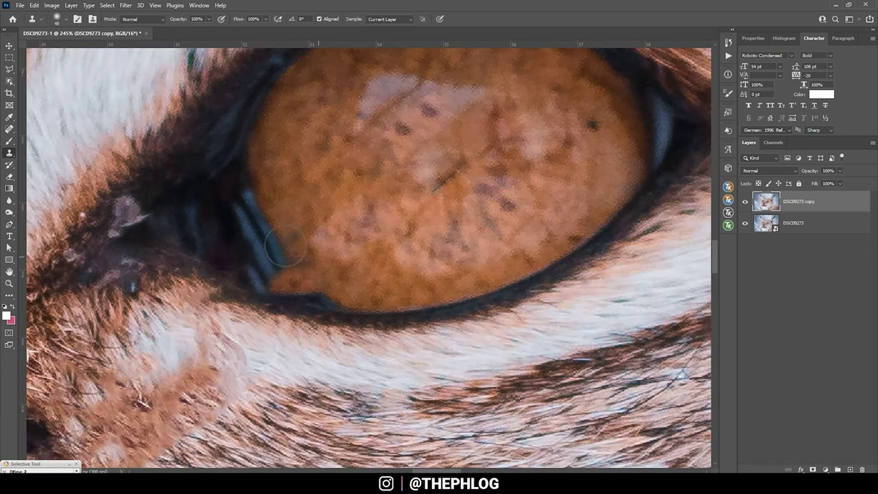
{"action": "left_click_drag", "start_coordinate": [287, 244], "coordinate": [274, 241]}
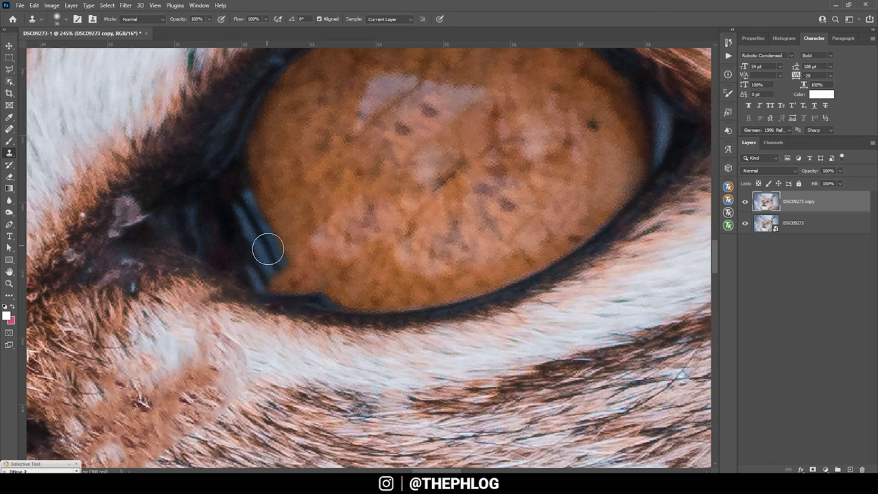
{"action": "left_click_drag", "start_coordinate": [290, 286], "coordinate": [276, 284]}
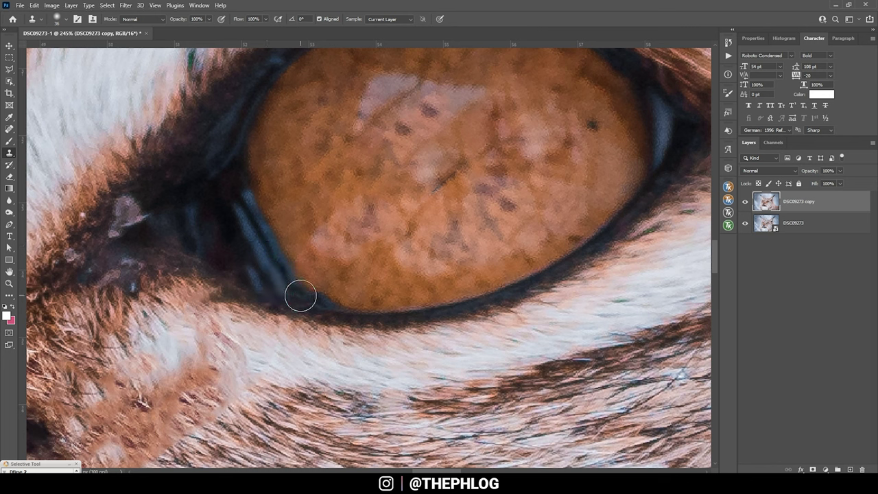
{"action": "scroll", "coordinate": [340, 278], "scroll_direction": "down", "scroll_amount": 3}
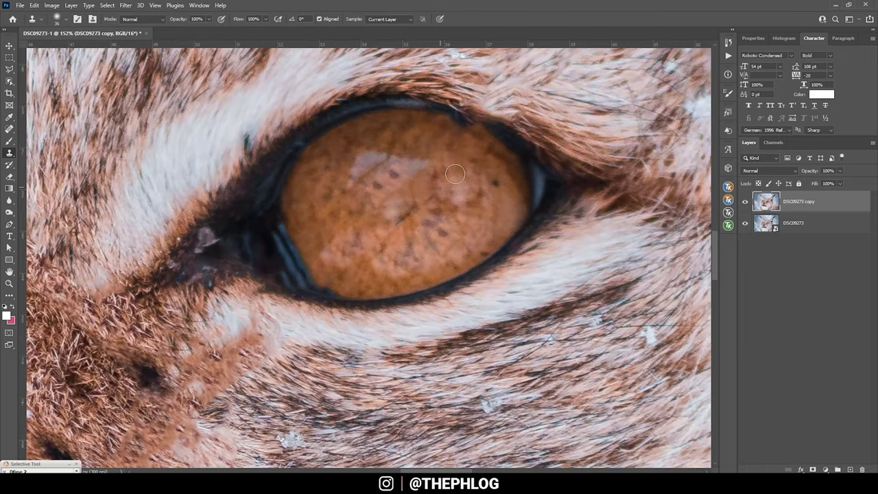
{"action": "scroll", "coordinate": [449, 179], "scroll_direction": "down", "scroll_amount": 3}
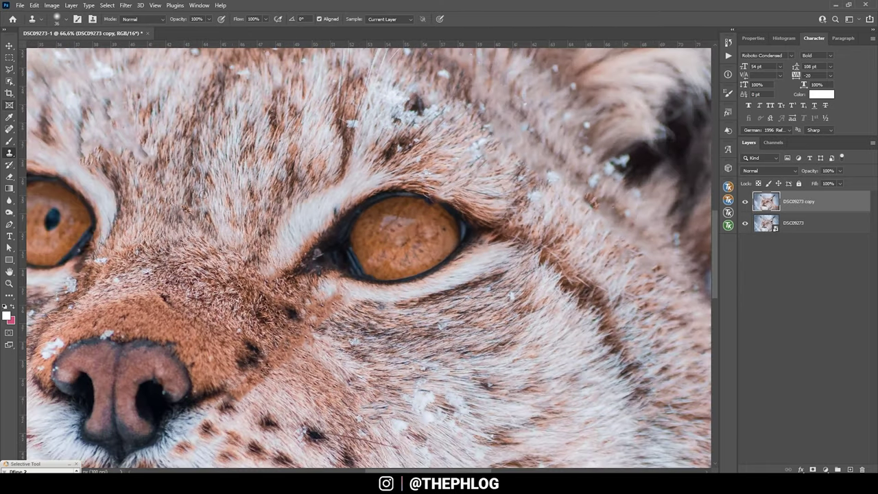
{"action": "scroll", "coordinate": [391, 219], "scroll_direction": "left", "scroll_amount": 2}
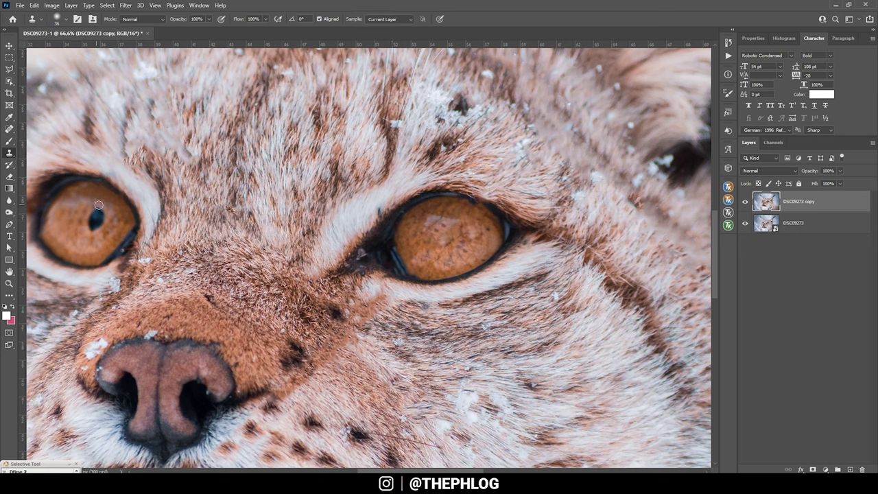
{"action": "left_click", "coordinate": [98, 220], "text": "alt"}
On a new empty layer, clone a pupil onto the lynx's right eye and fit the photo on screen
{"action": "left_click", "coordinate": [746, 201]}
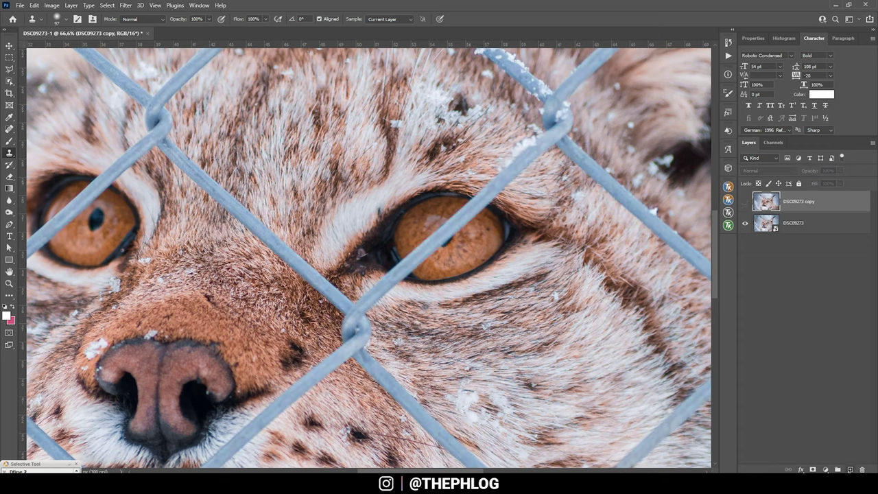
{"action": "left_click", "coordinate": [850, 470]}
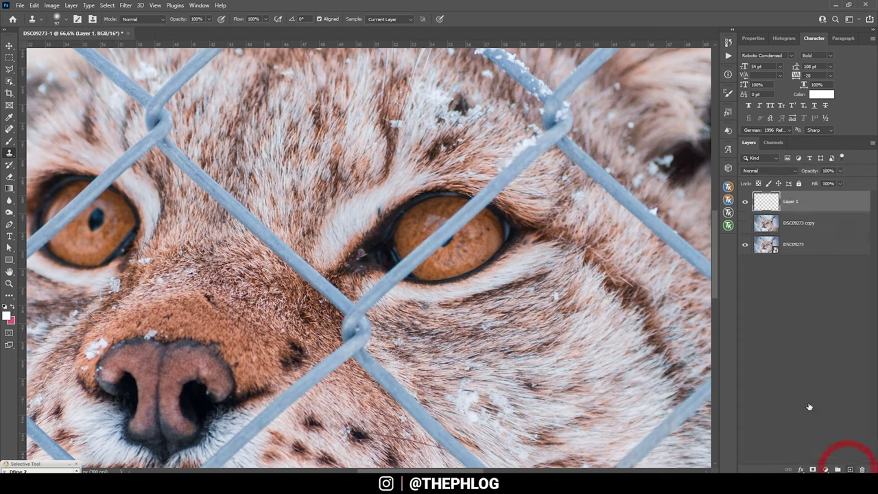
{"action": "left_click", "coordinate": [445, 238], "text": "alt"}
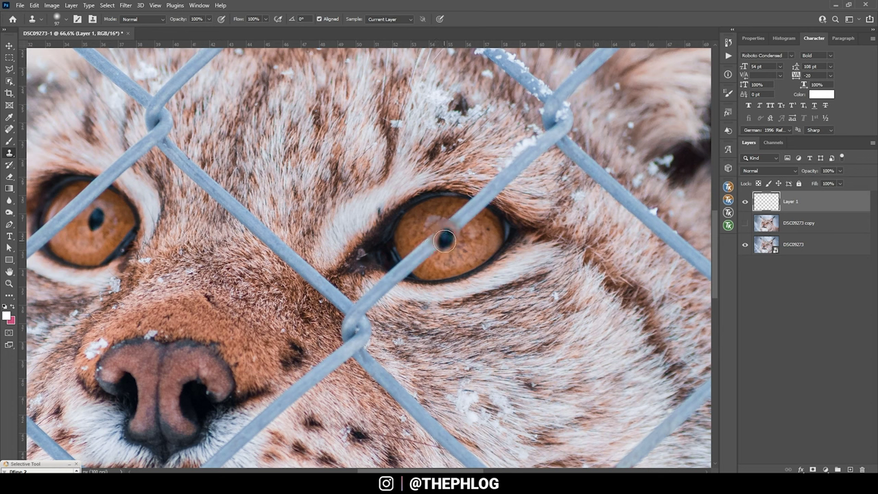
{"action": "key", "text": "ctrl+0"}
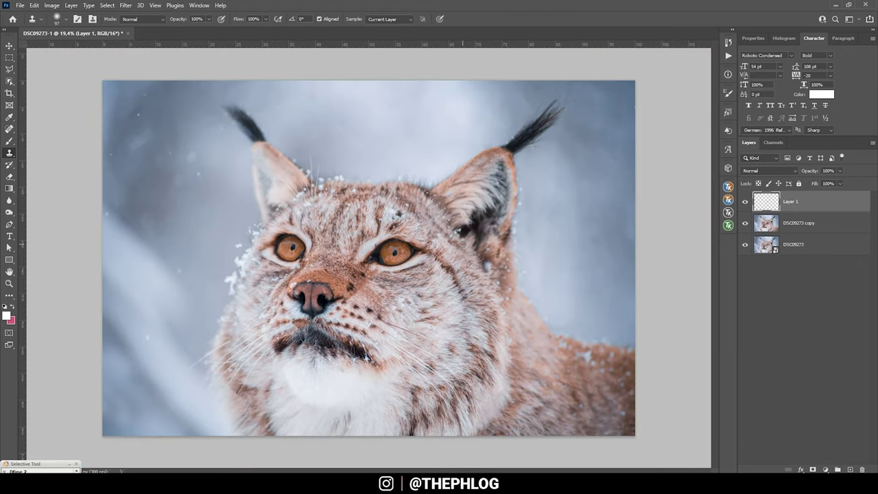
{"action": "scroll", "coordinate": [458, 248], "scroll_direction": "up", "scroll_amount": 3}
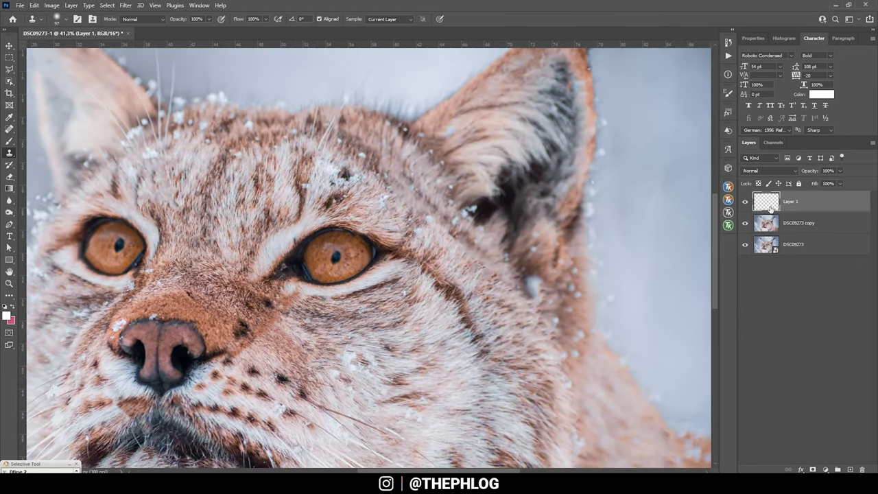
{"action": "scroll", "coordinate": [538, 280], "scroll_direction": "down", "scroll_amount": 3}
{"action": "key", "text": "v"}
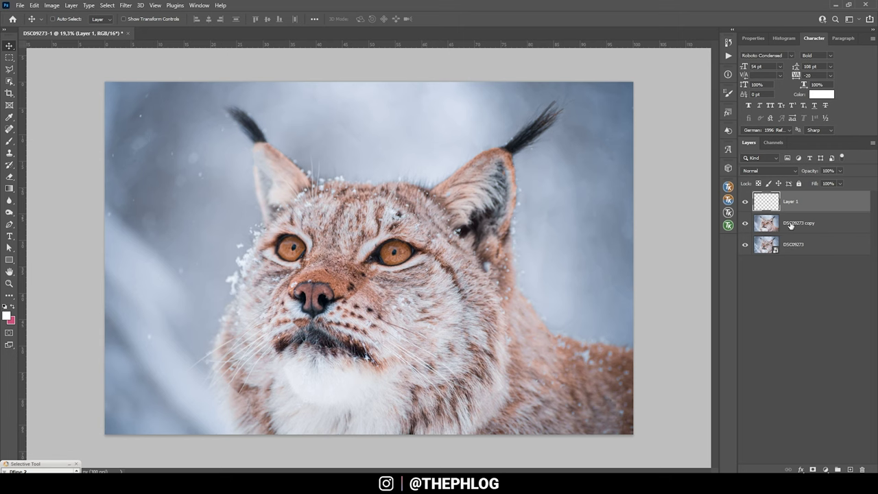
{"action": "scroll", "coordinate": [434, 284], "scroll_direction": "up", "scroll_amount": 2}
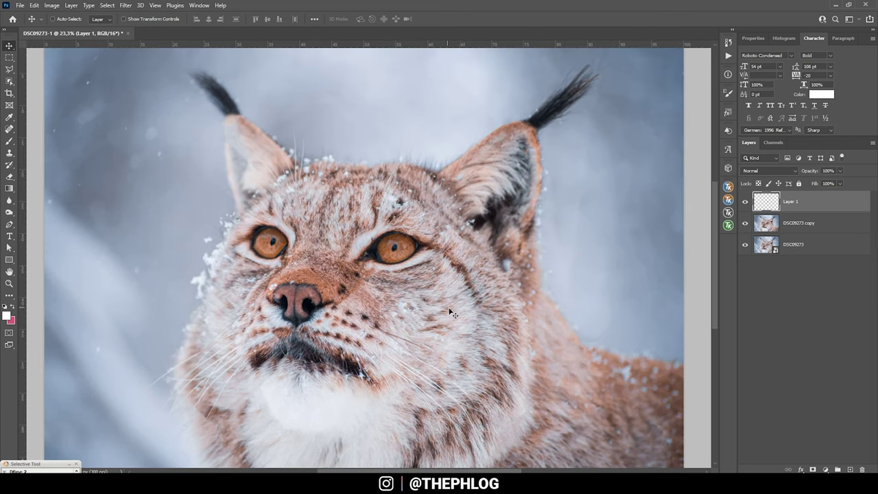
{"action": "scroll", "coordinate": [442, 314], "scroll_direction": "down", "scroll_amount": 1}
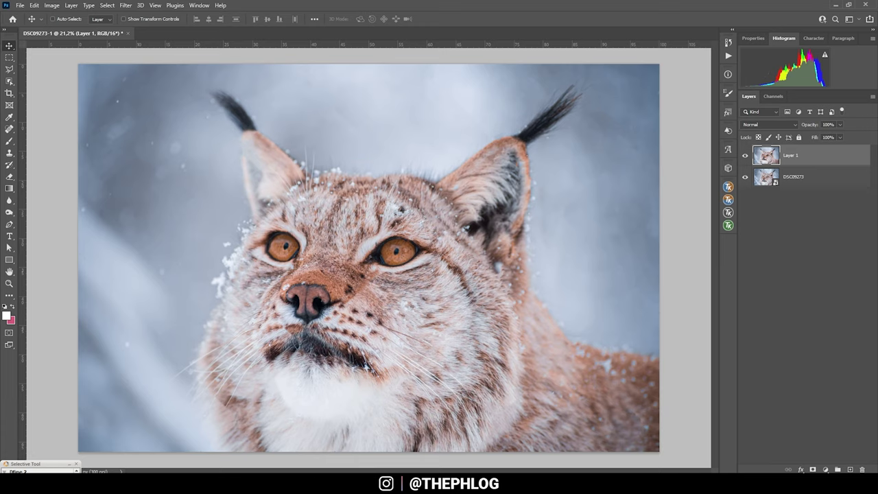
Add a Levels adjustment layer and nudge its black input point slightly right
{"action": "left_click", "coordinate": [799, 469]}
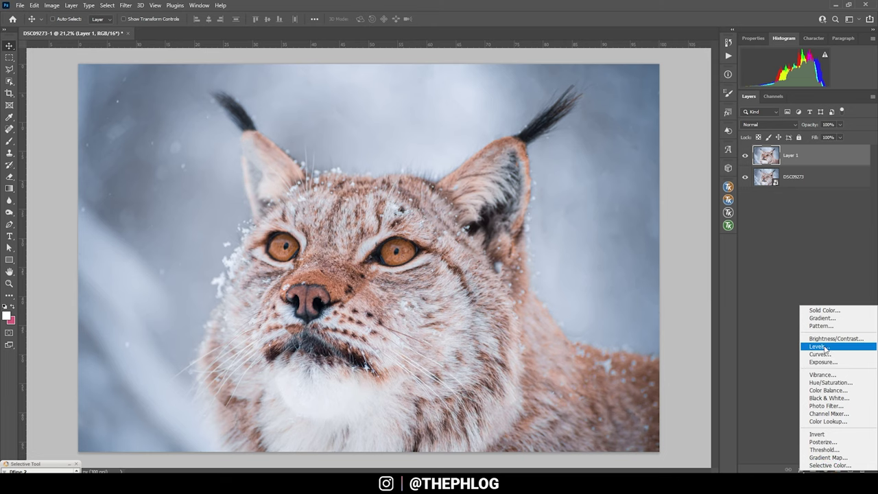
{"action": "left_click", "coordinate": [825, 347]}
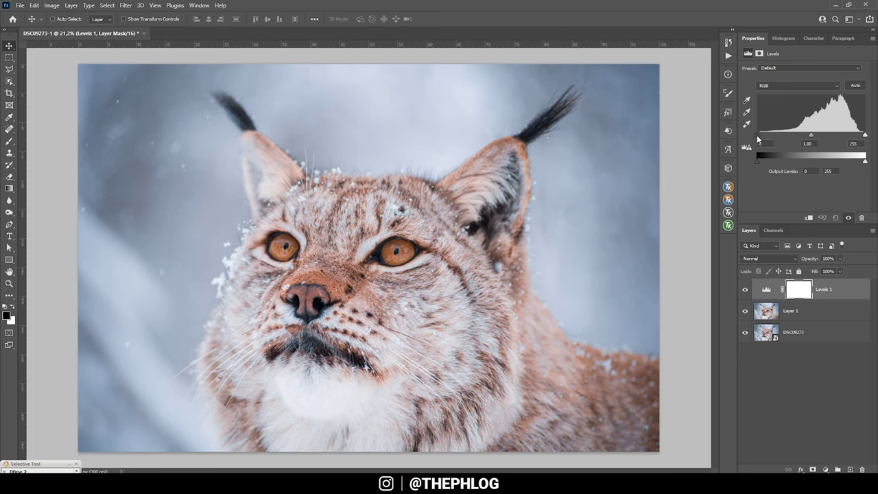
{"action": "left_click_drag", "start_coordinate": [757, 134], "coordinate": [760, 135]}
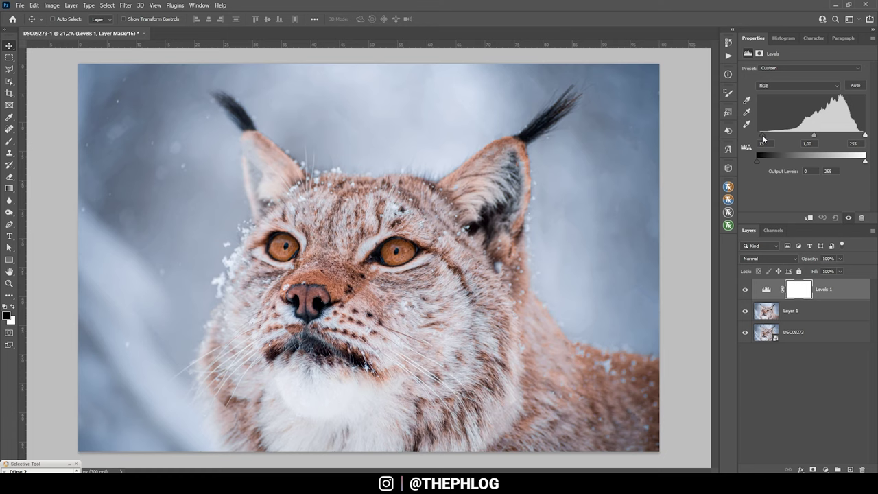